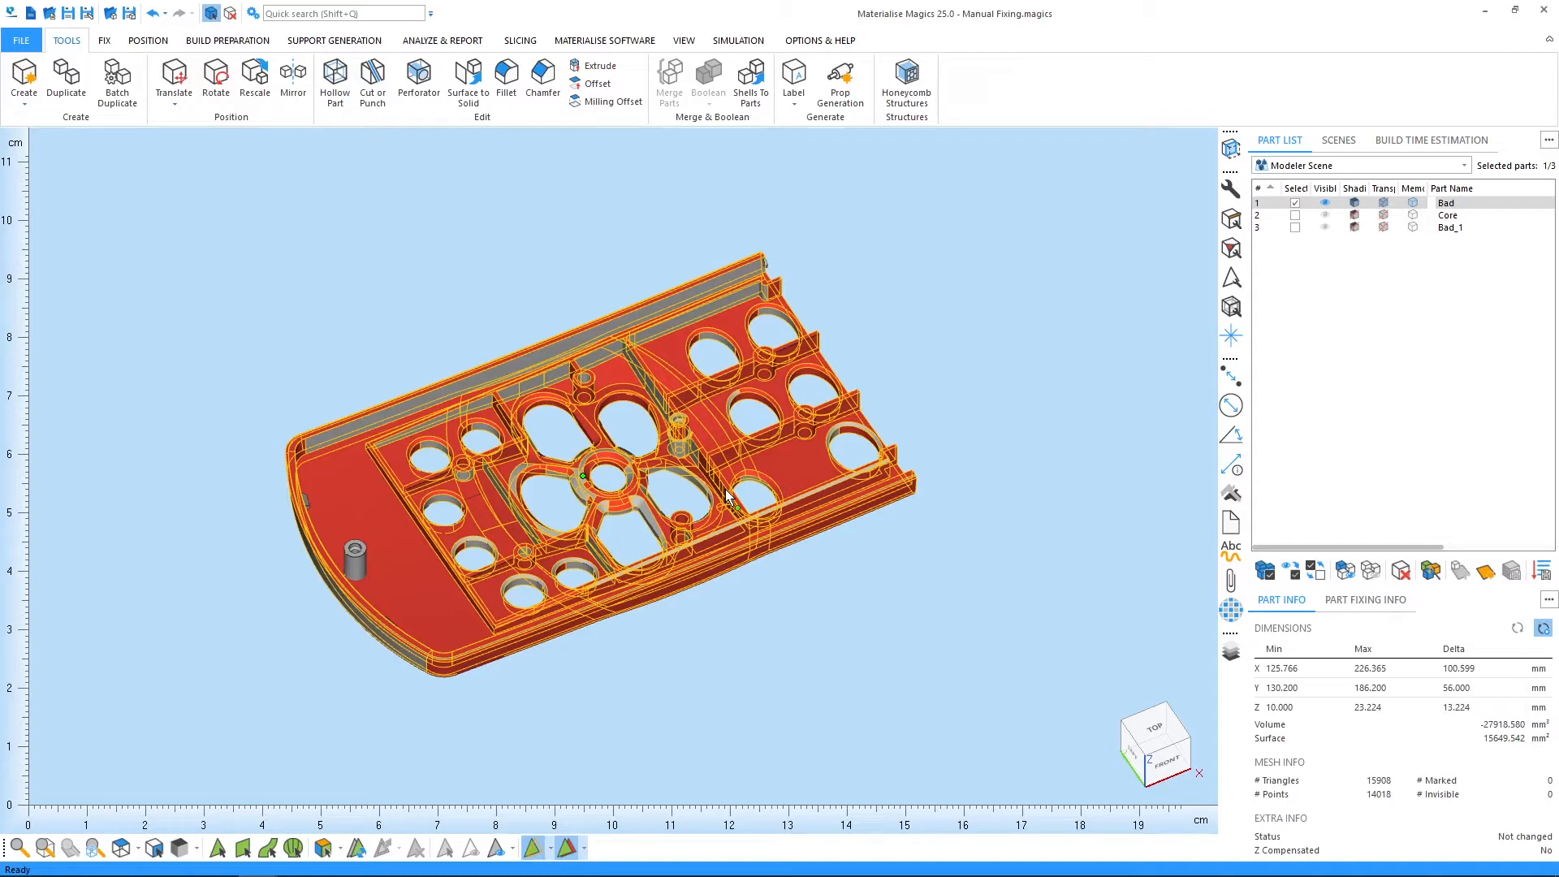
Step: Display the Part Fixing Info diagnostics for the selected Bad part
{"action": "mouse_move", "coordinate": [631, 469]}
{"action": "right_mouse_down"}
{"action": "mouse_move", "coordinate": [615, 429]}
{"action": "mouse_move", "coordinate": [624, 478]}
{"action": "right_mouse_up"}
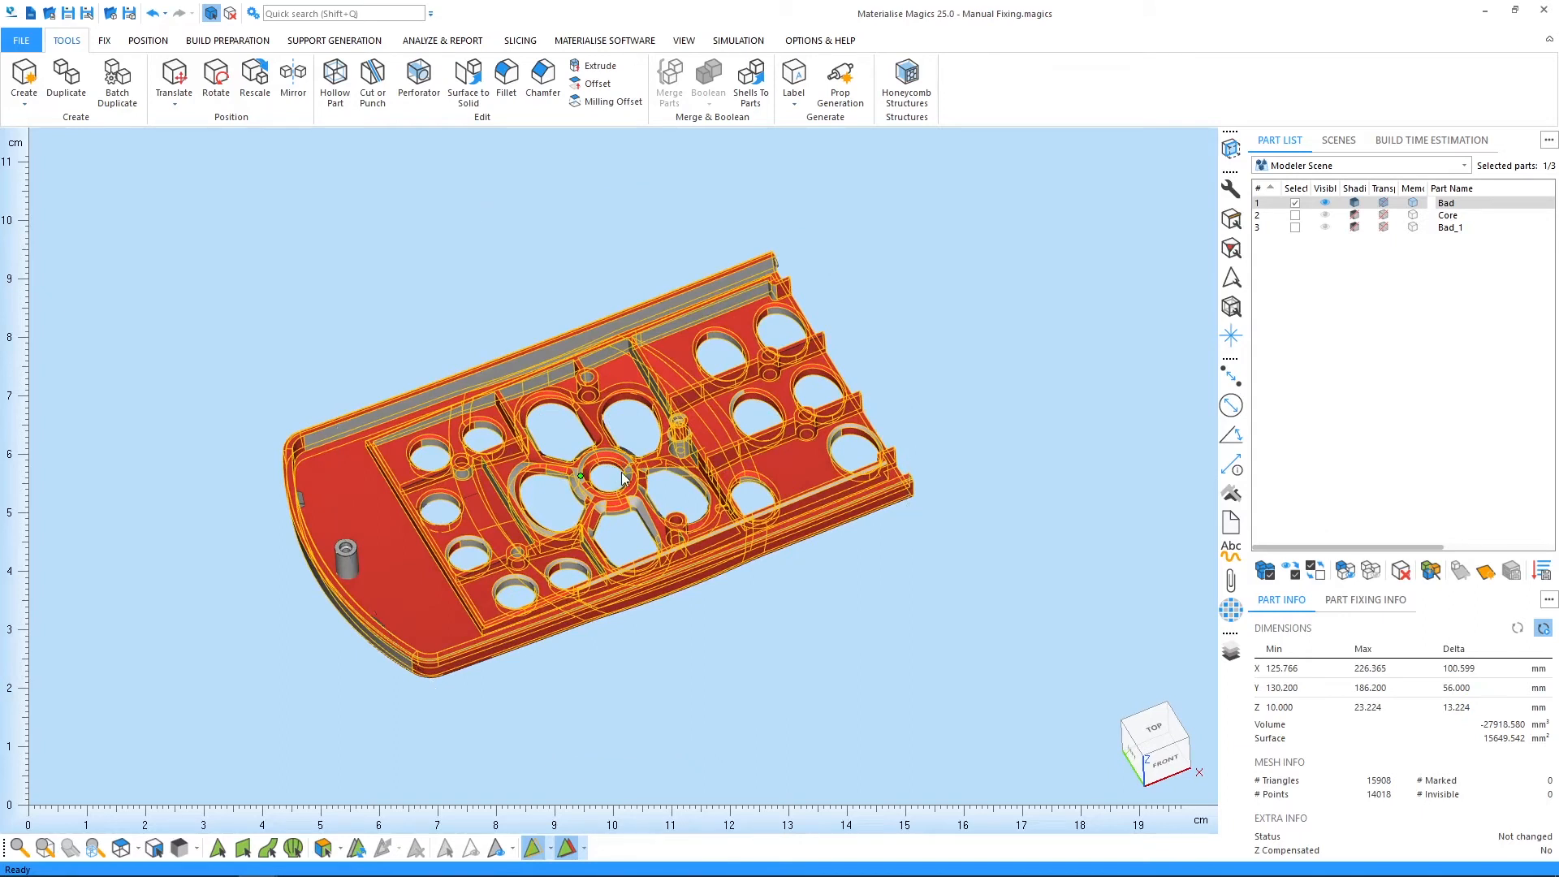
{"action": "left_click", "coordinate": [105, 41]}
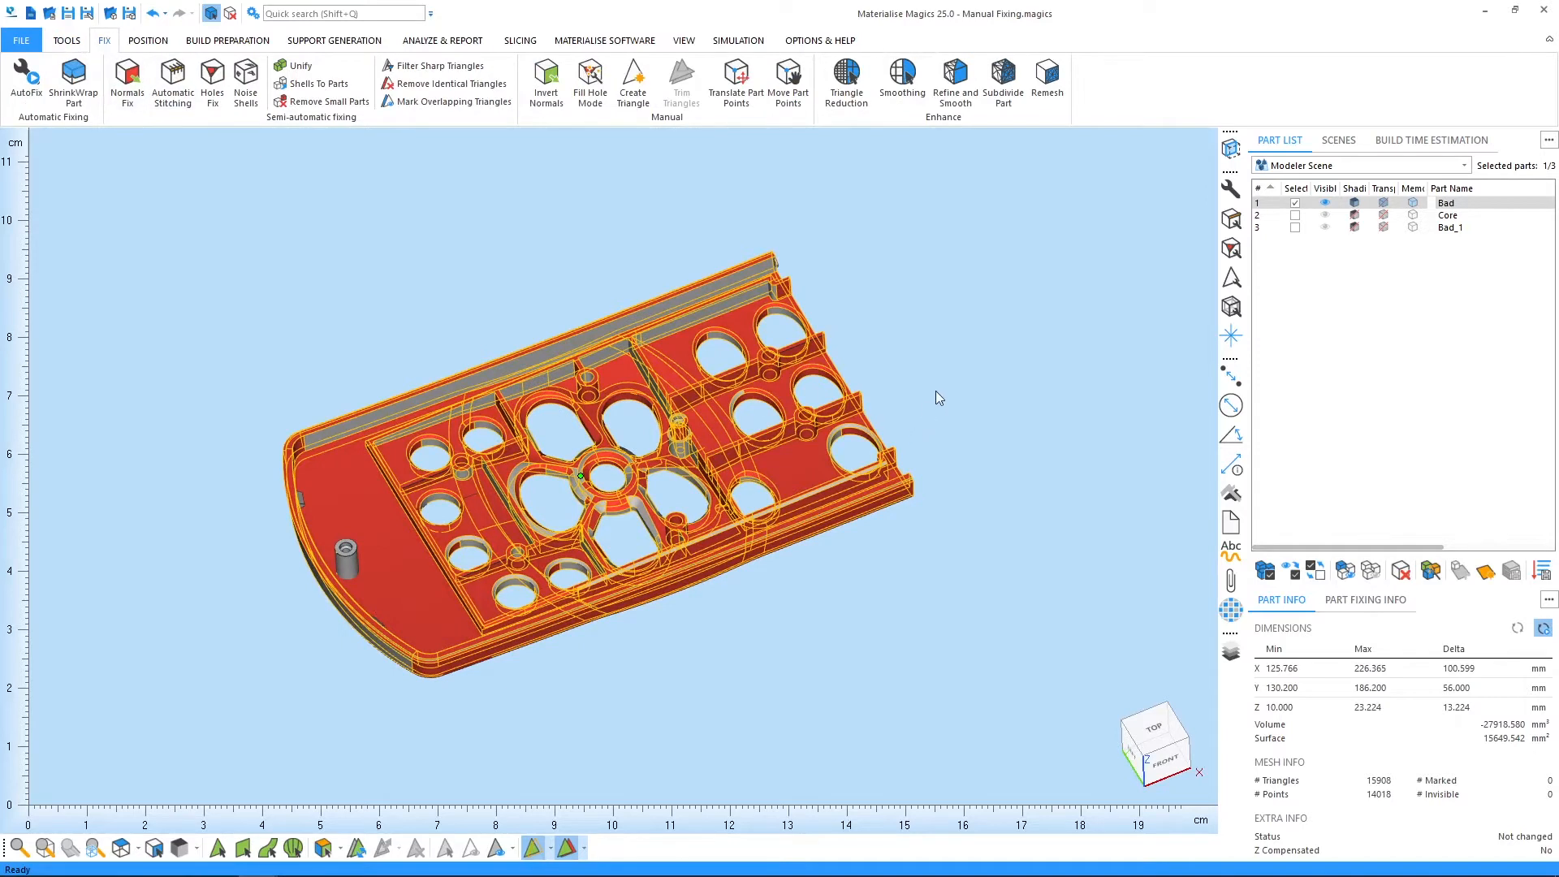
{"action": "left_click", "coordinate": [1231, 249]}
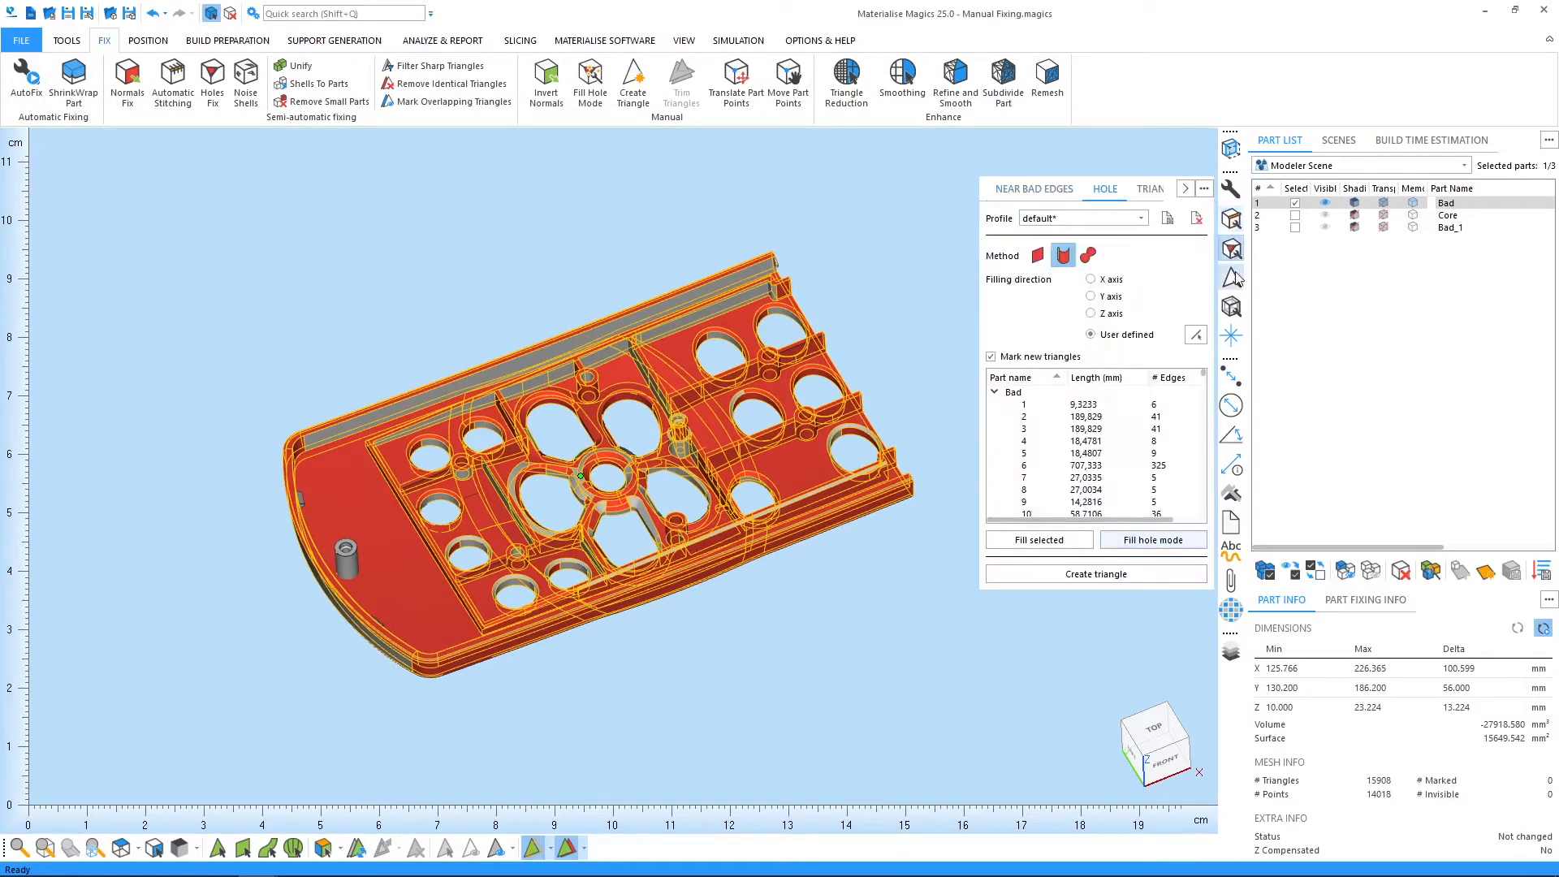
{"action": "left_click", "coordinate": [1233, 278]}
{"action": "left_click", "coordinate": [1233, 278]}
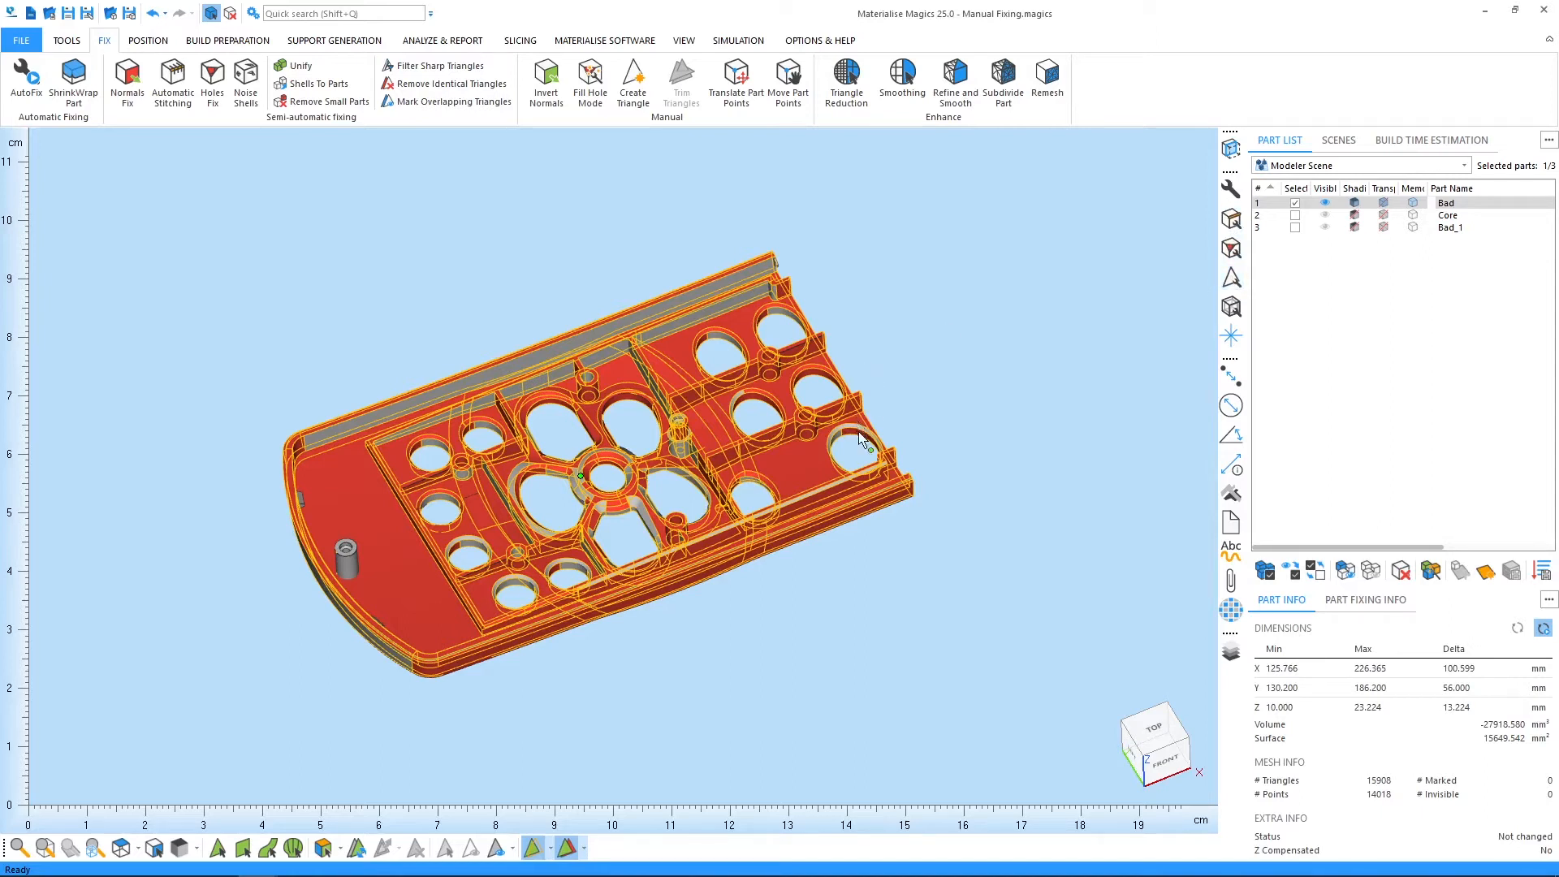
{"action": "left_click", "coordinate": [1349, 605]}
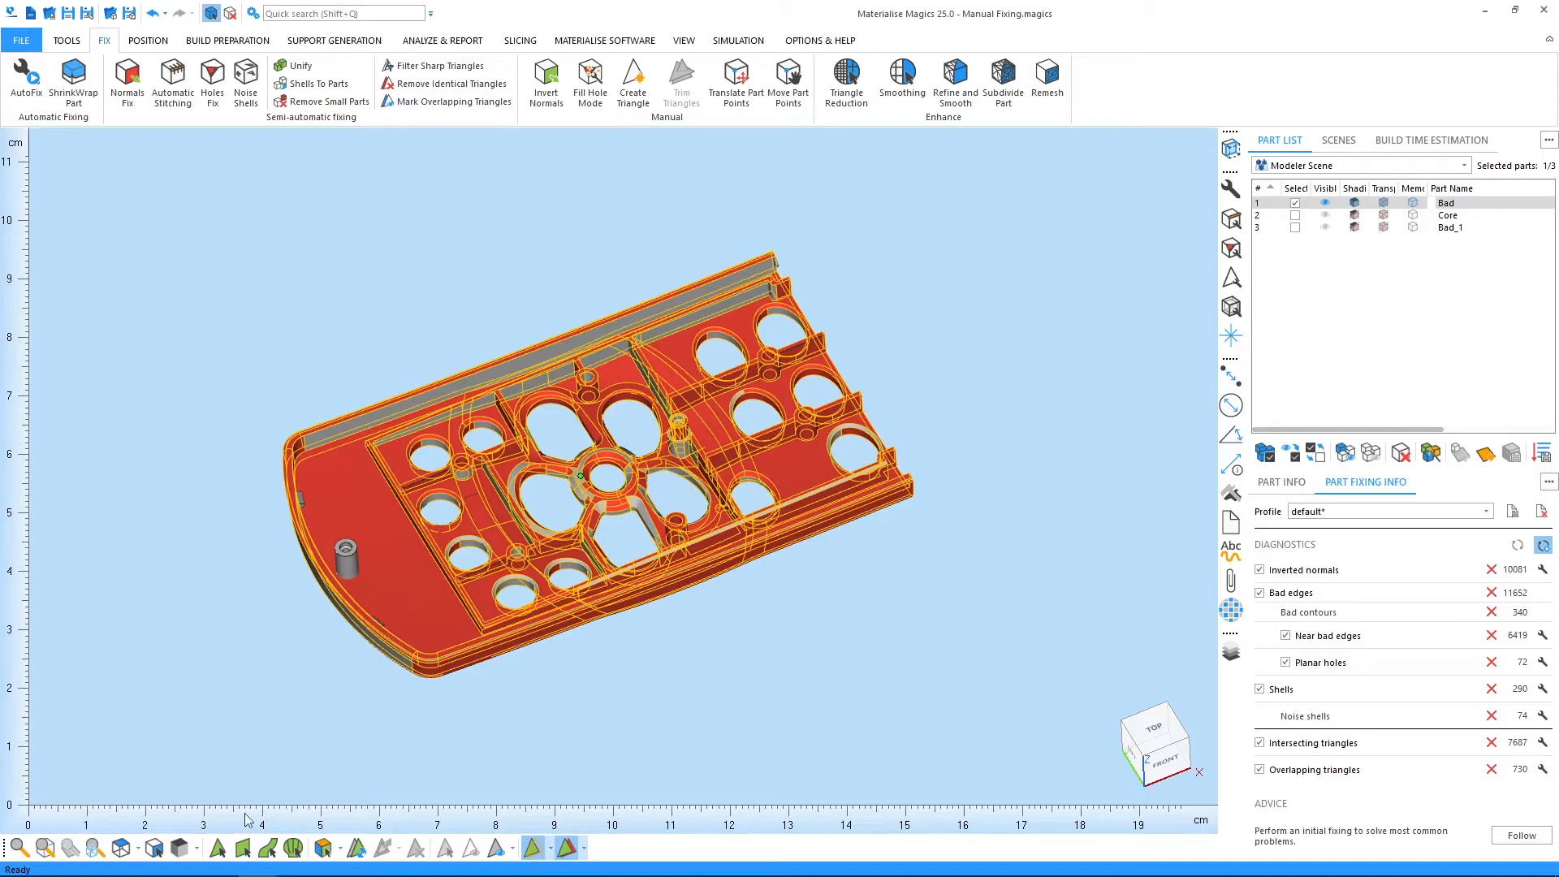
Step: Mark one floor triangle and the inverted floor surface around the two upper holes near the closed end, and invert their normals
{"action": "left_click", "coordinate": [217, 847]}
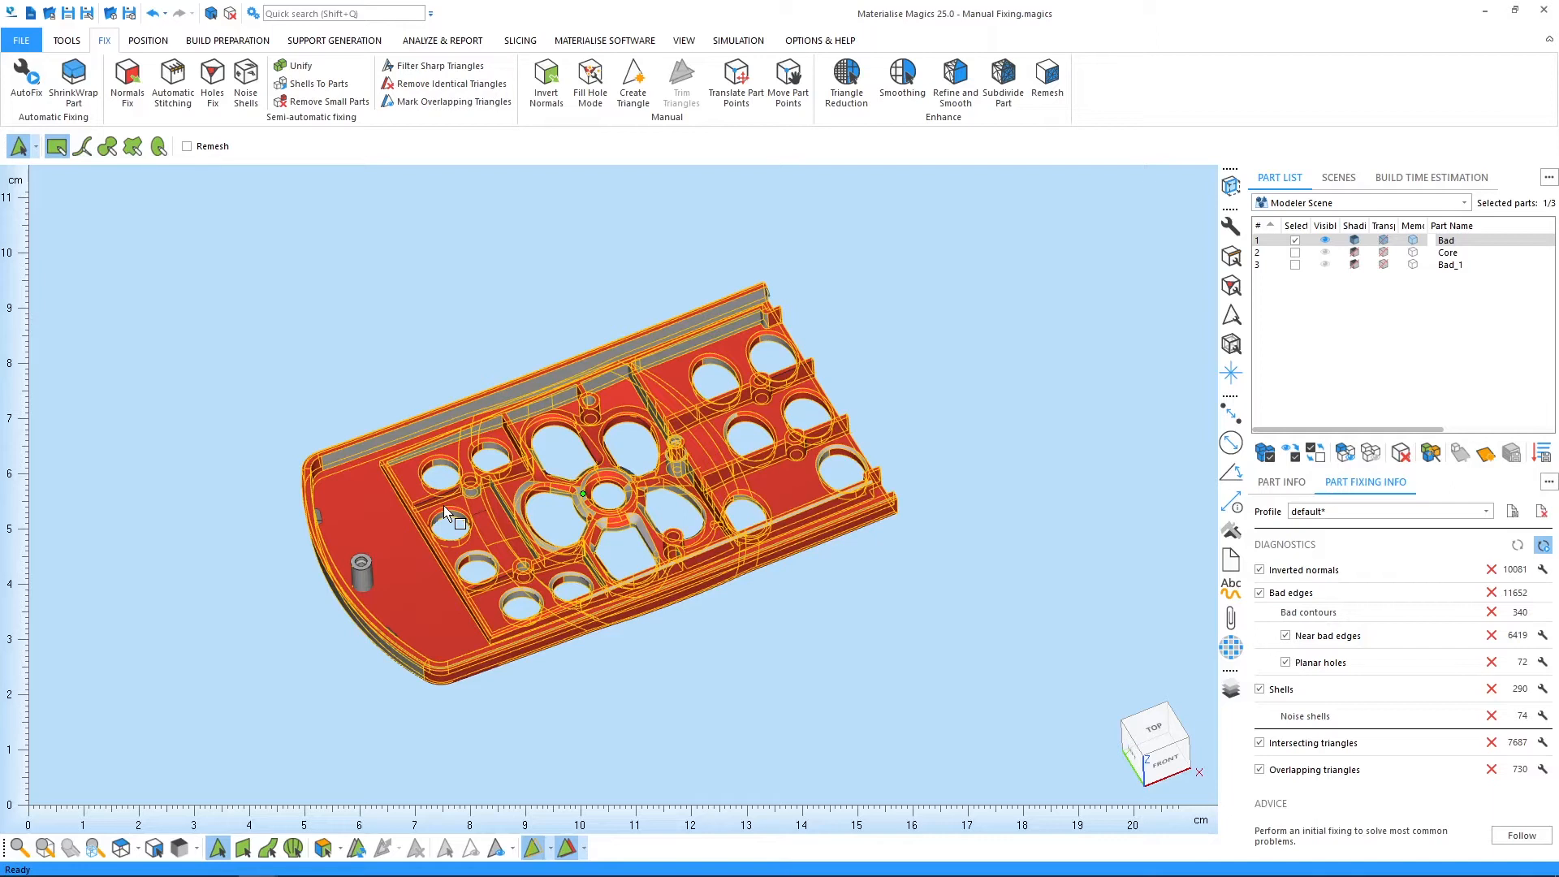
{"action": "scroll", "coordinate": [539, 442], "scroll_direction": "up", "scroll_amount": 4}
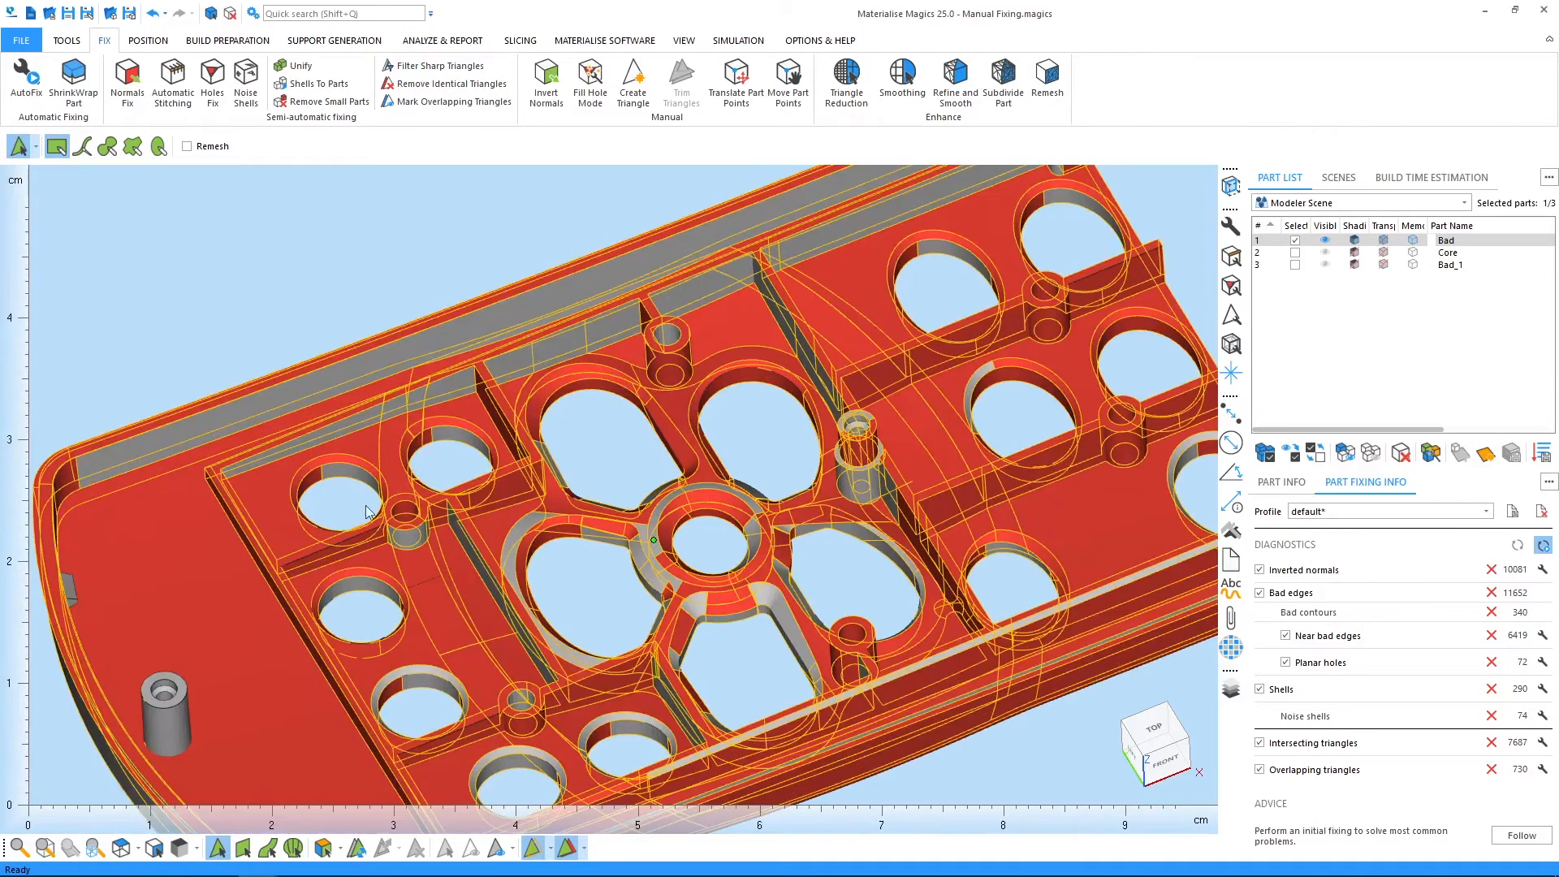
{"action": "left_click", "coordinate": [231, 568]}
{"action": "left_click", "coordinate": [243, 591]}
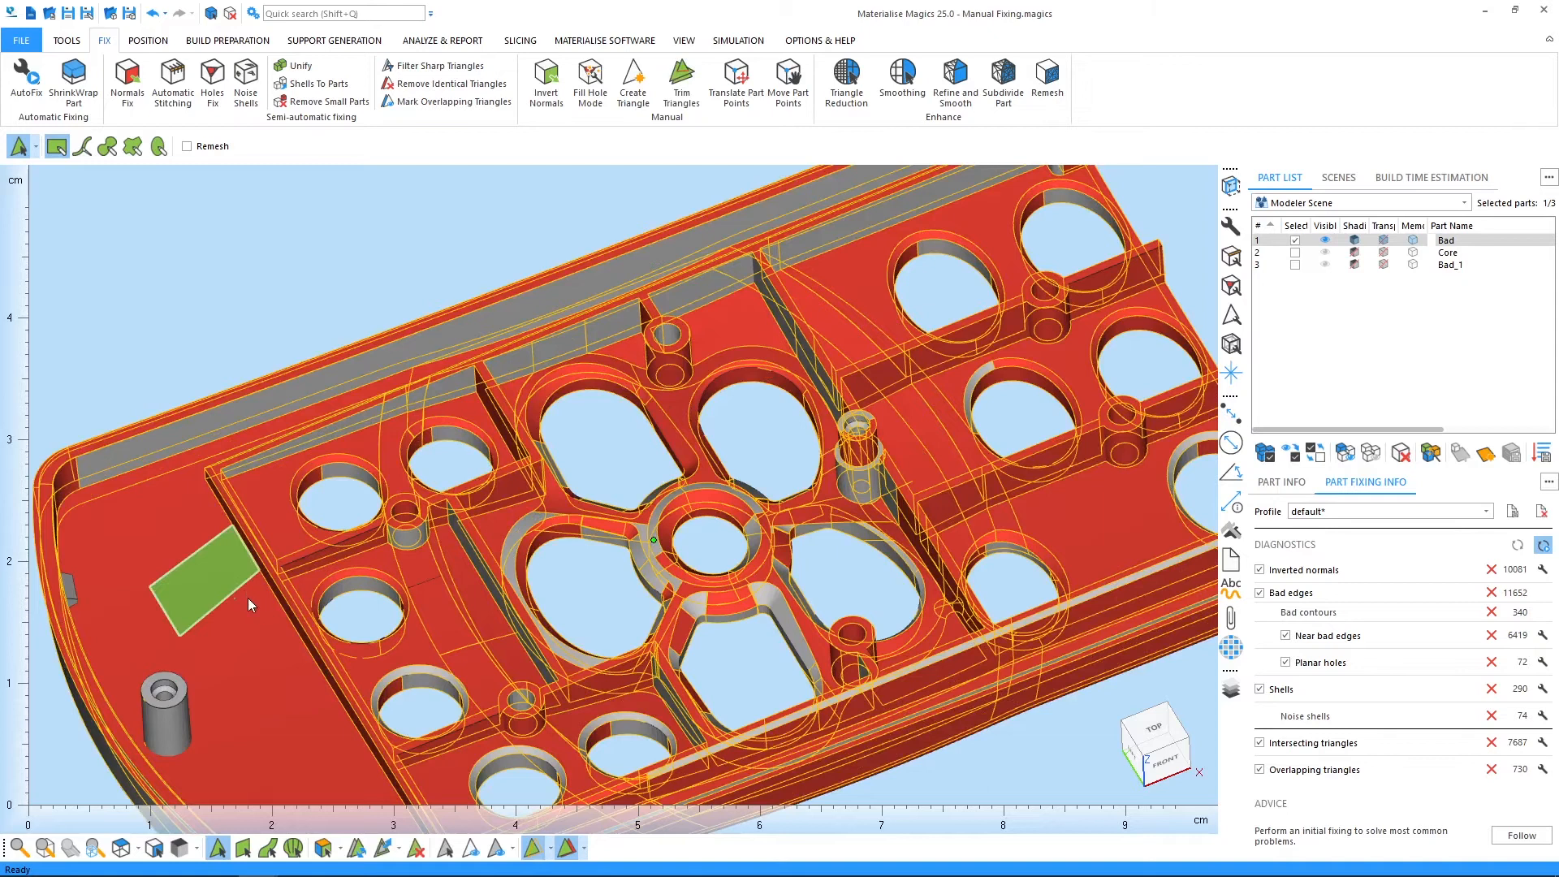
{"action": "left_click", "coordinate": [36, 147]}
{"action": "left_click", "coordinate": [73, 186]}
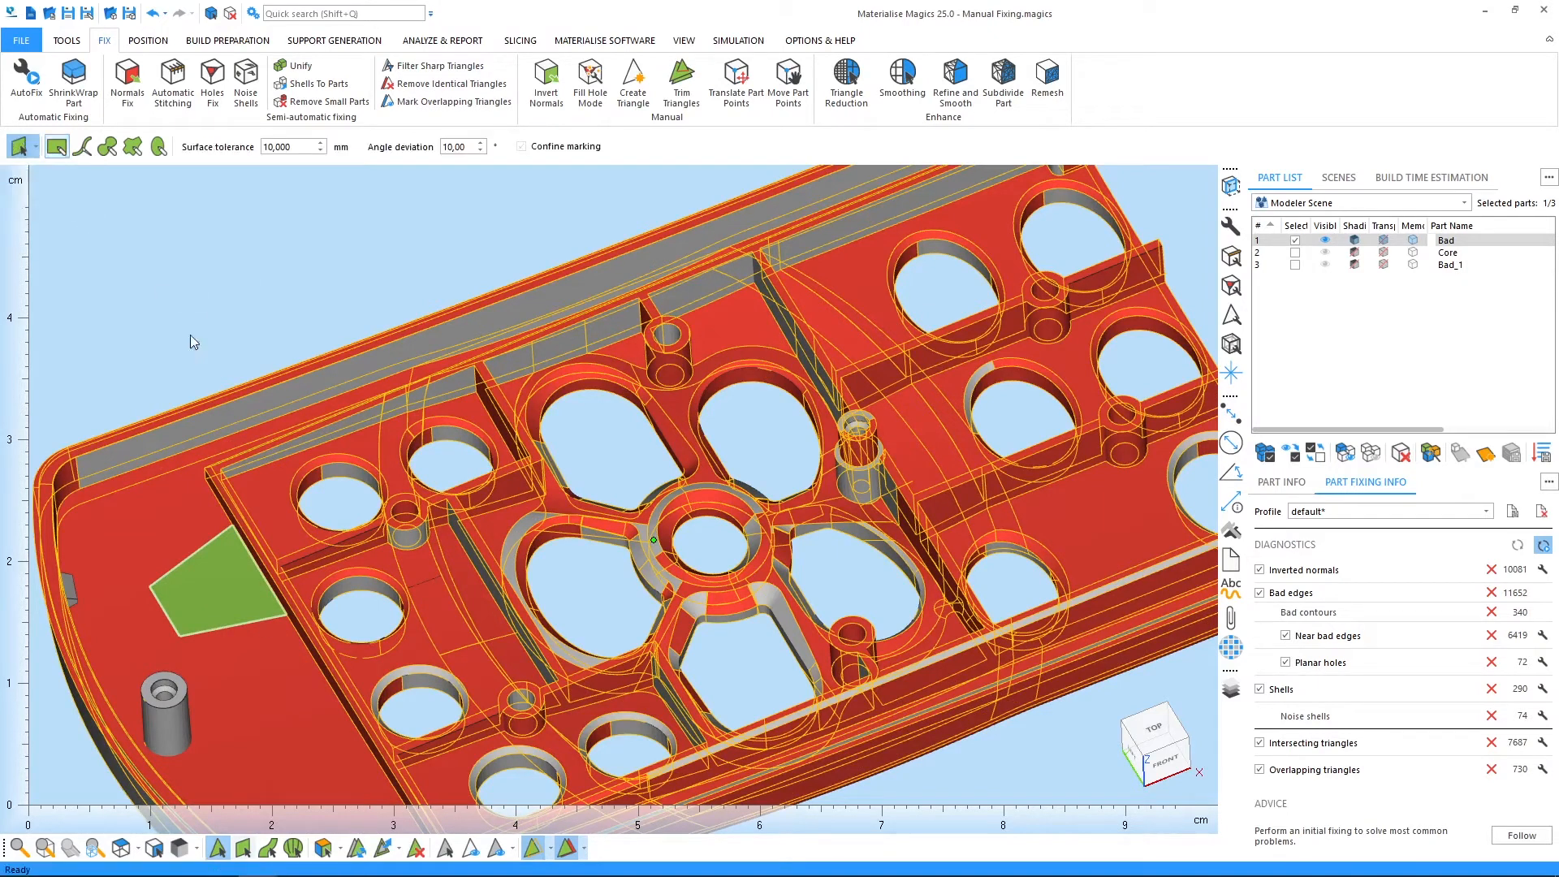
{"action": "left_click", "coordinate": [286, 495]}
{"action": "left_click", "coordinate": [553, 96]}
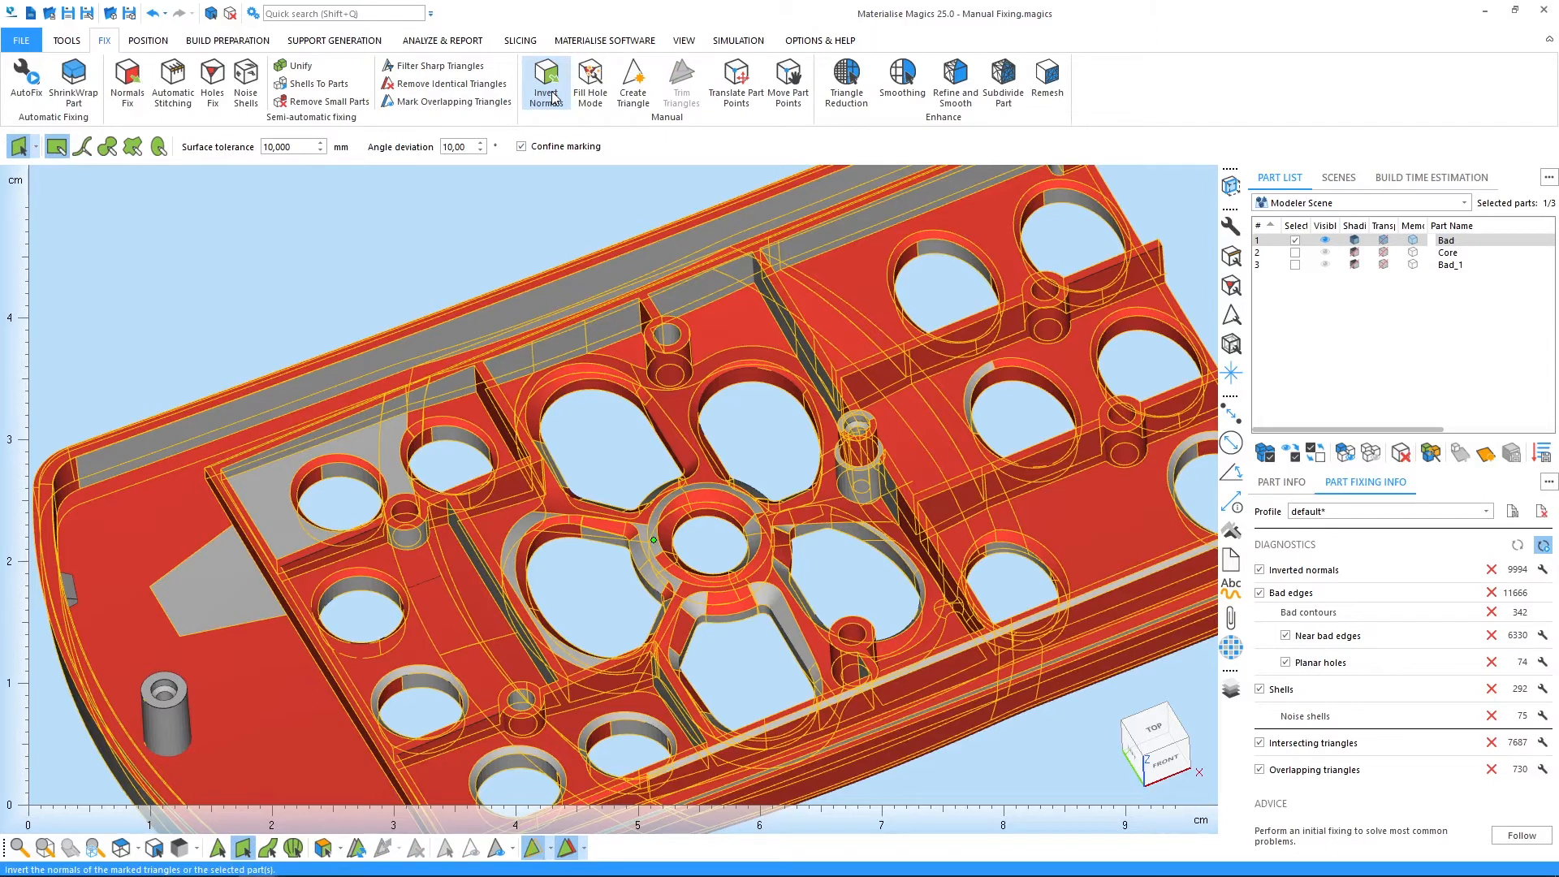
Step: Invert the normals of the whole Bad part, reverse that inversion, and leave marking mode
{"action": "left_click", "coordinate": [553, 96]}
{"action": "left_click", "coordinate": [553, 96]}
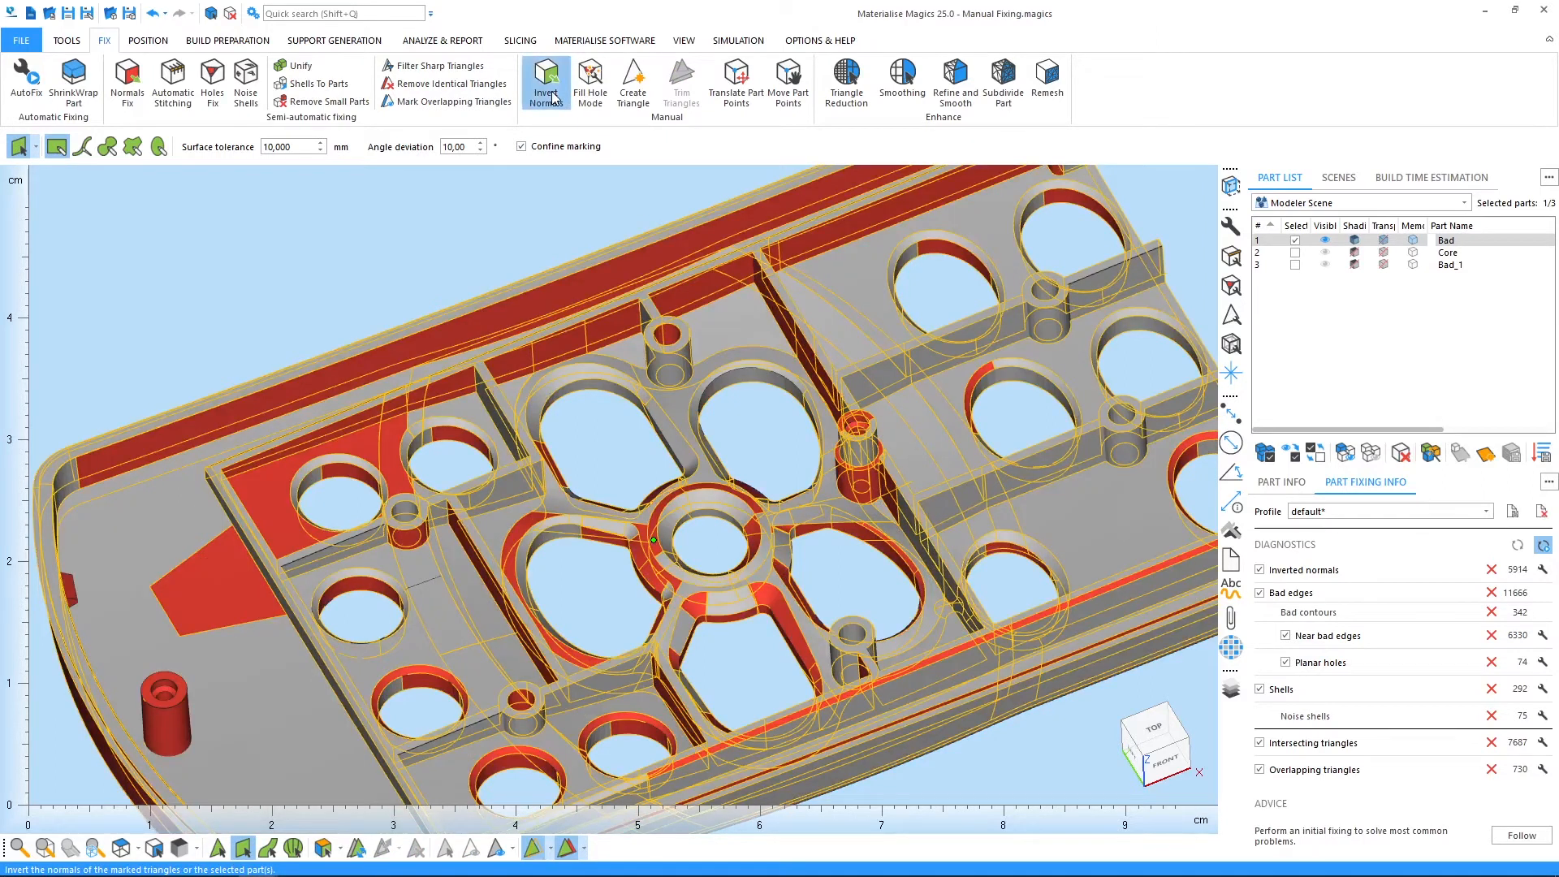
{"action": "scroll", "coordinate": [721, 349], "scroll_direction": "down", "scroll_amount": 3}
{"action": "scroll", "coordinate": [720, 362], "scroll_direction": "down", "scroll_amount": 2}
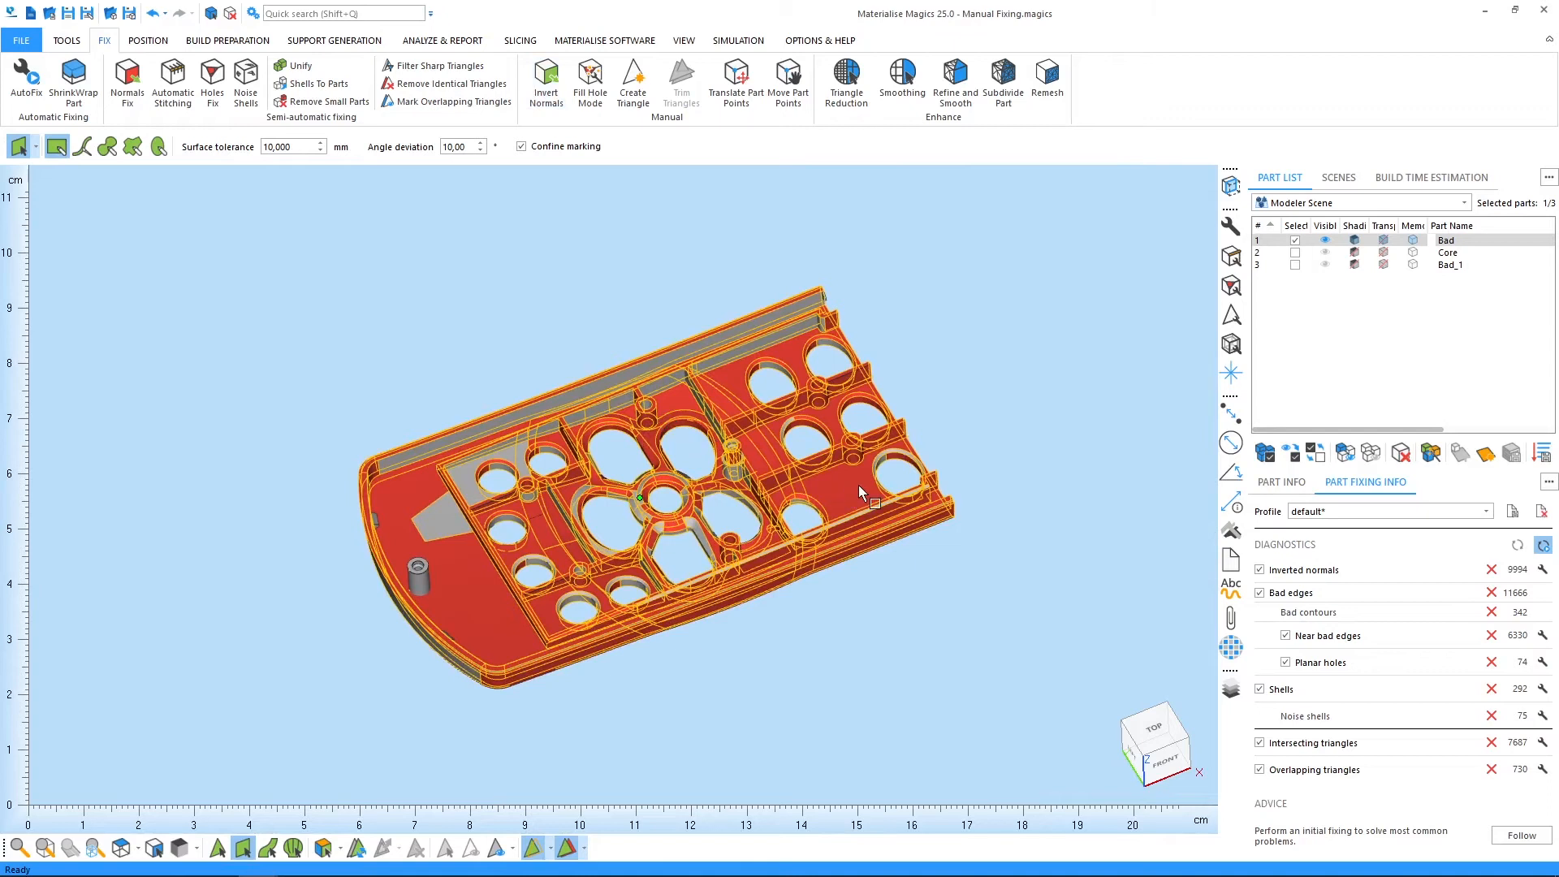
{"action": "key", "text": "Escape"}
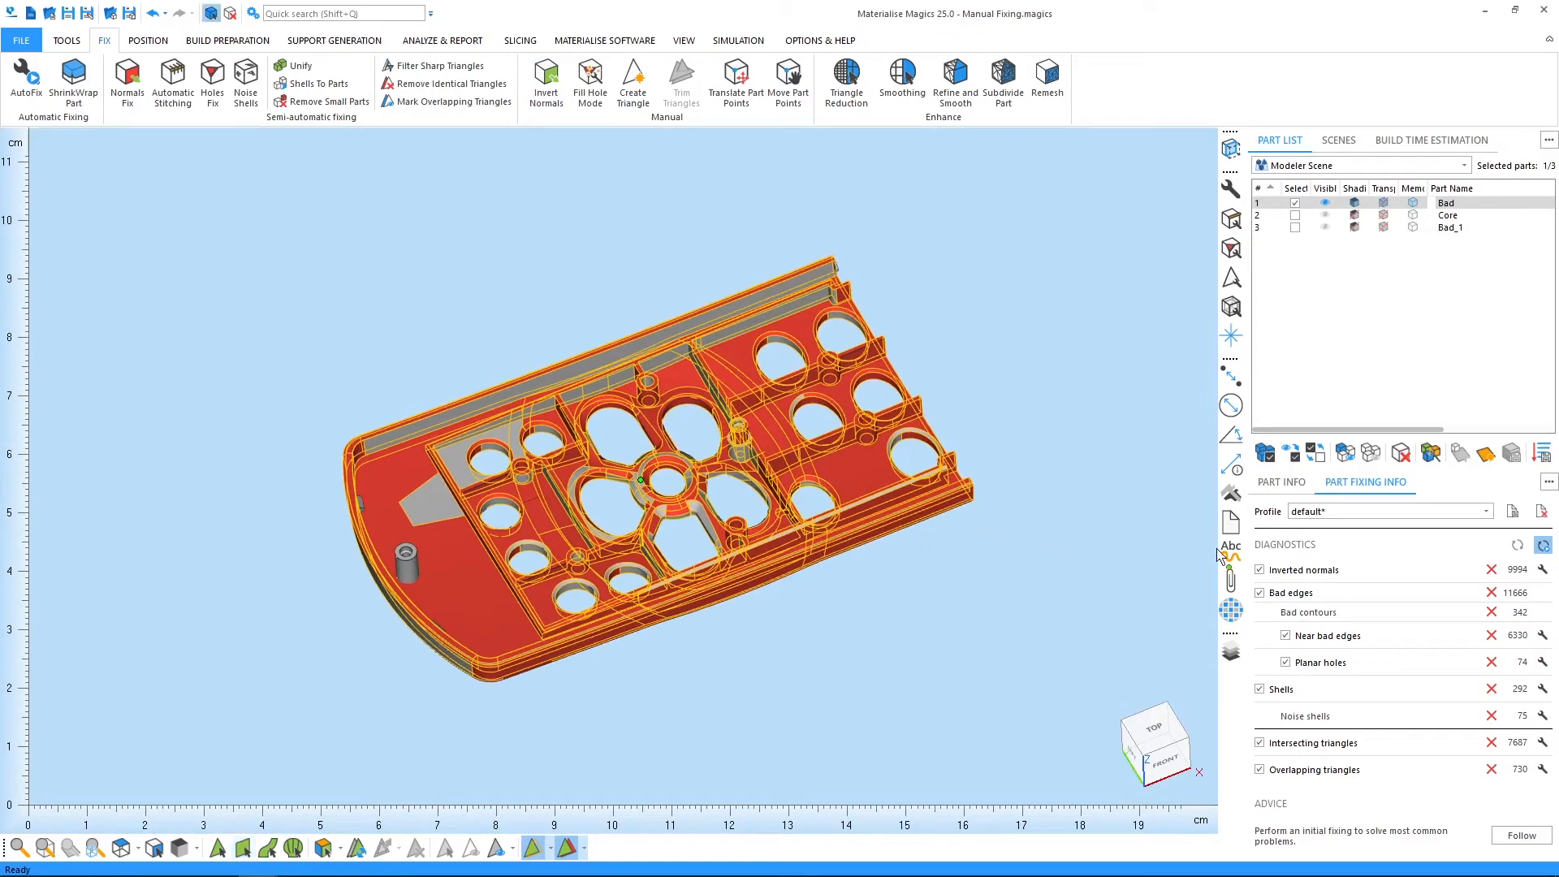
Step: Automatically fix the Bad part's inverted normals and stitch its near bad edges with a 0,130 mm max gap and 4 iterations
{"action": "left_click", "coordinate": [1542, 570]}
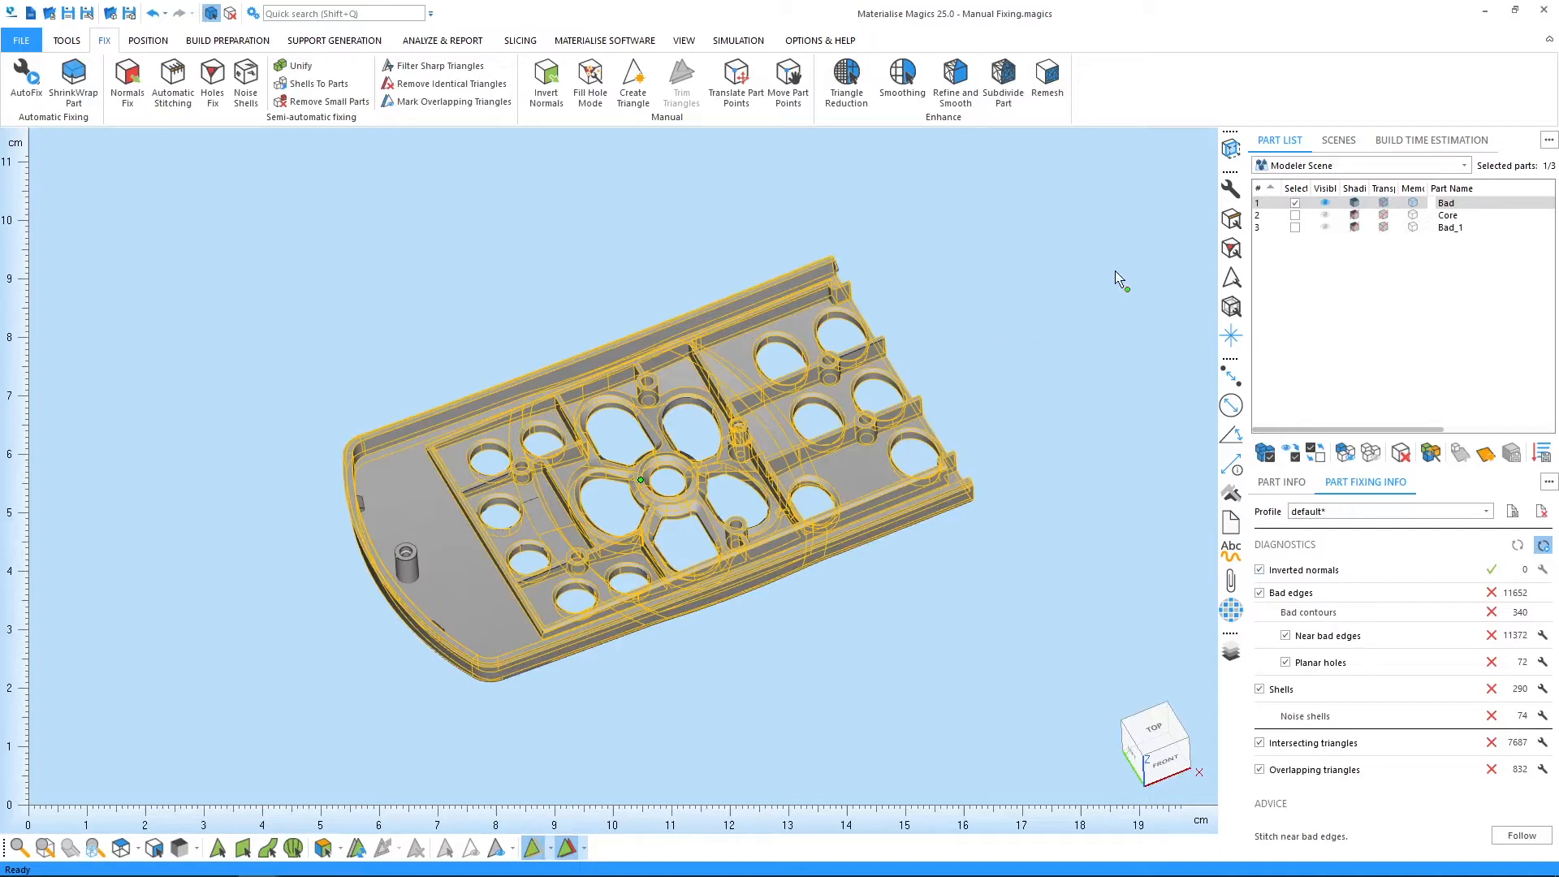
{"action": "left_click", "coordinate": [1230, 220]}
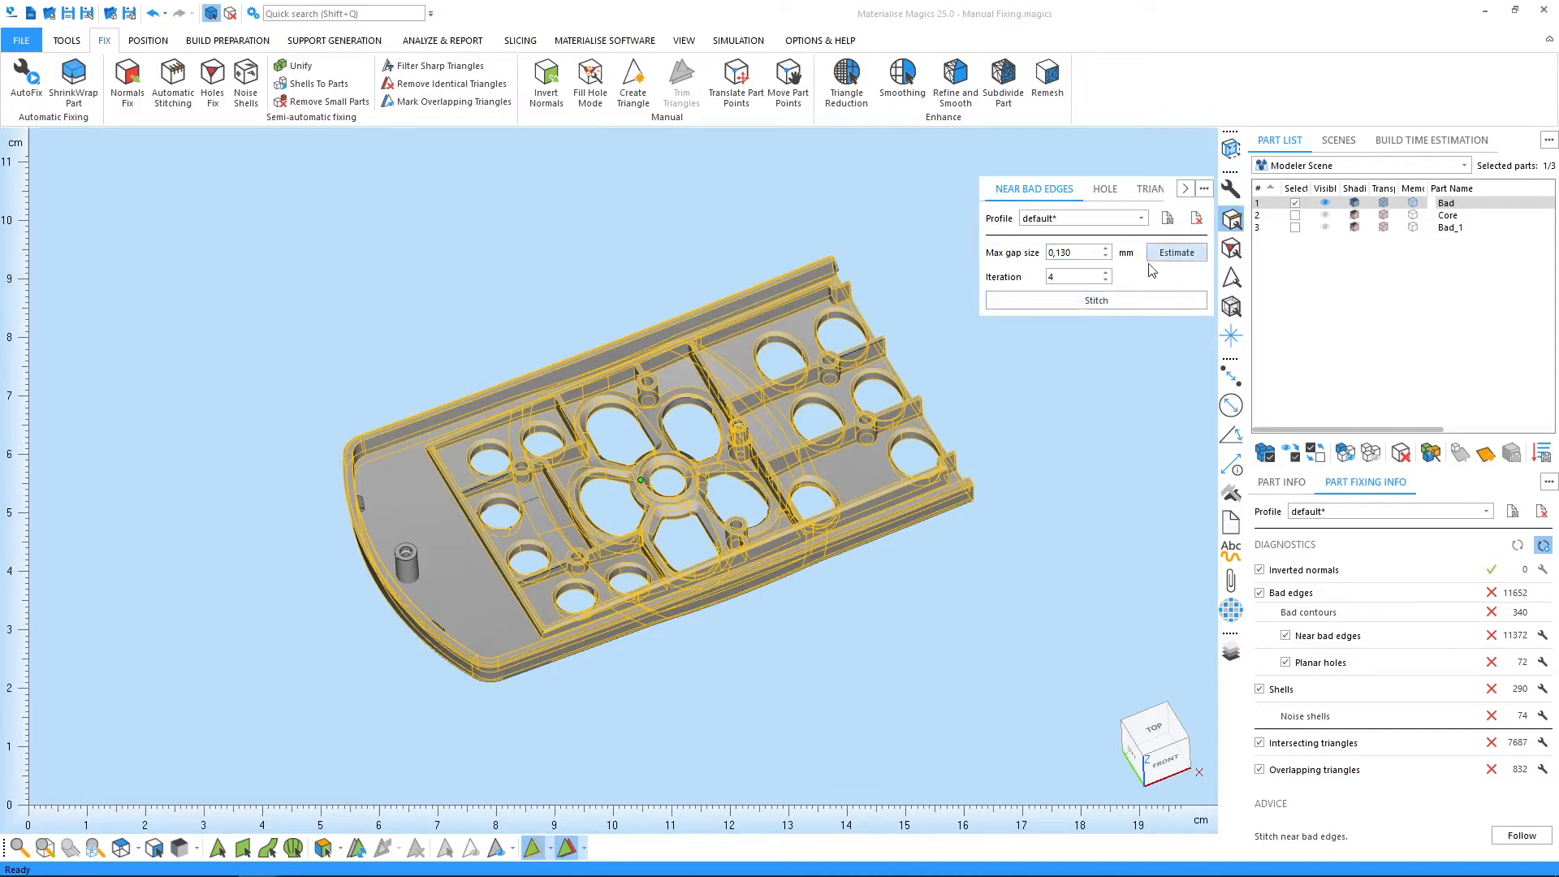
{"action": "left_click", "coordinate": [1139, 302]}
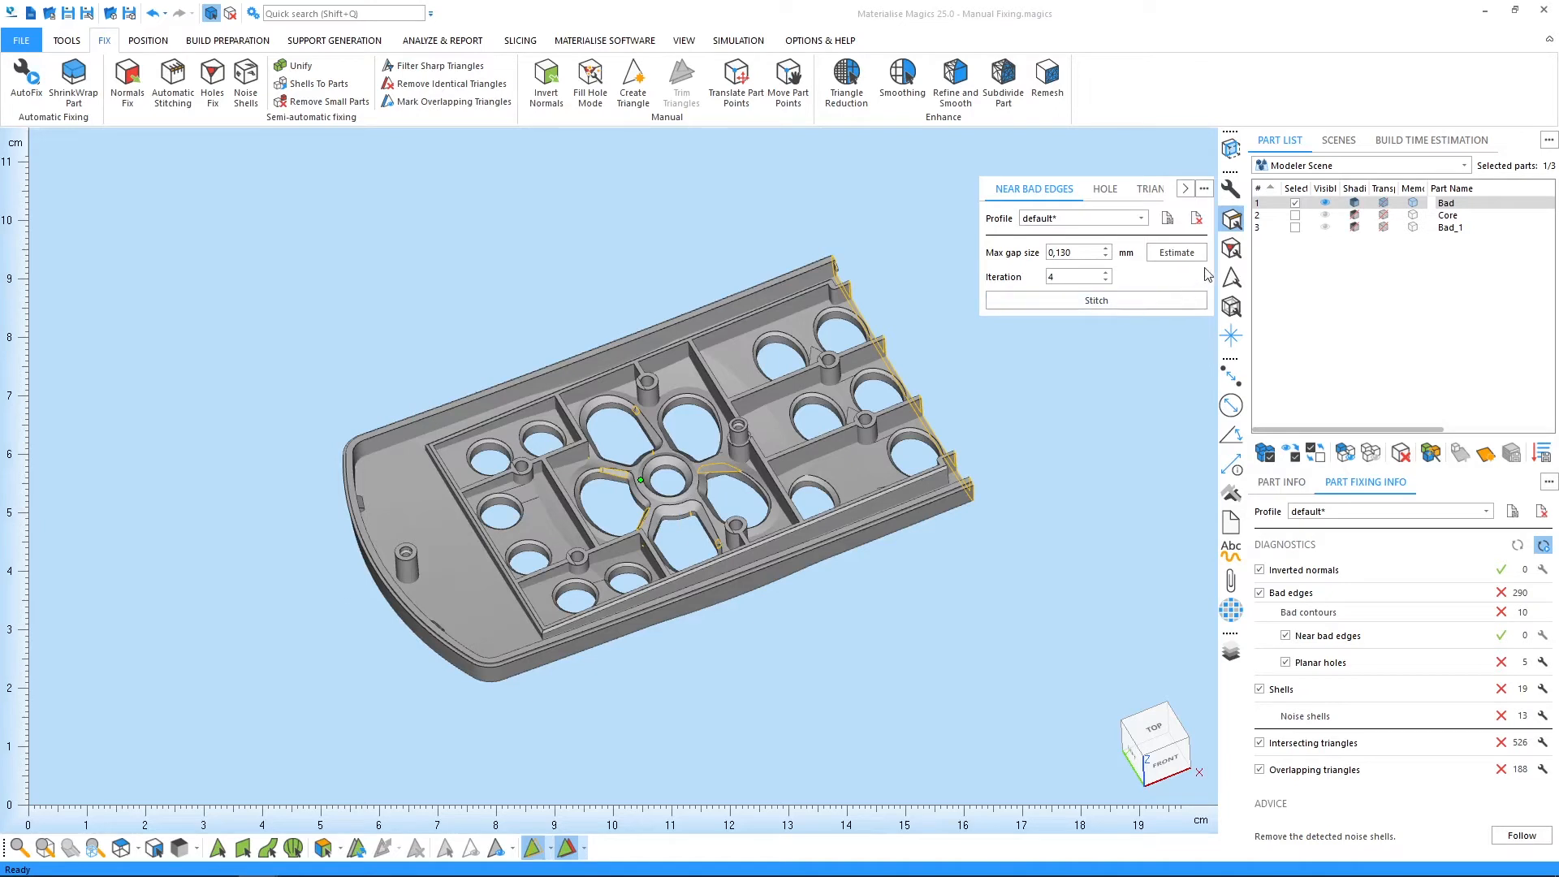
Step: Fill the open outer end of the Core part's detached collar with the Planar method
{"action": "left_click", "coordinate": [1226, 255]}
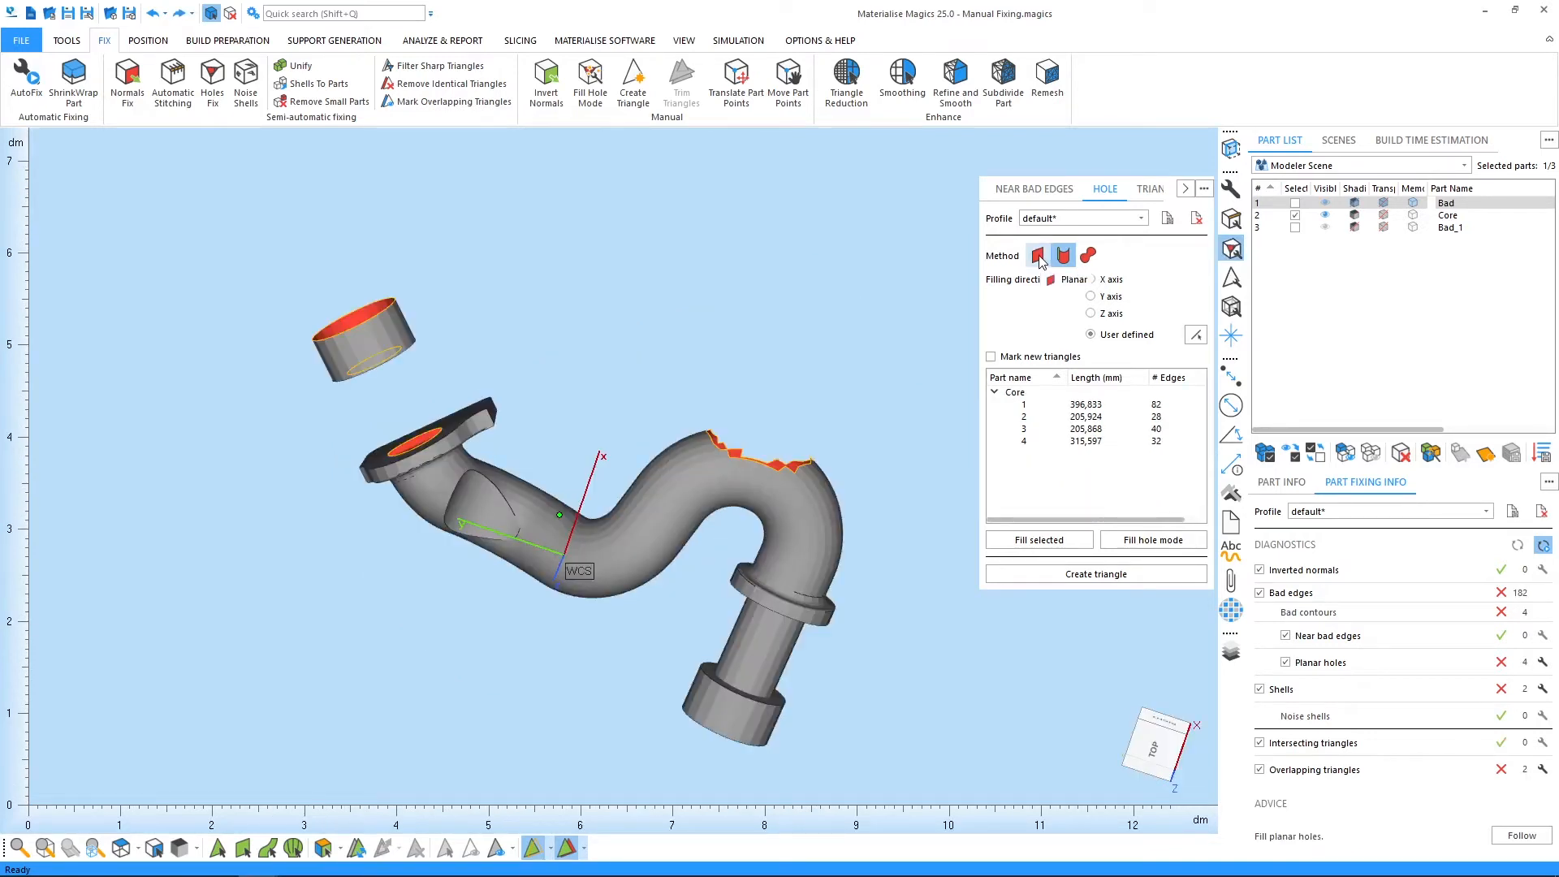
{"action": "left_click", "coordinate": [1039, 256]}
{"action": "right_click_drag", "start_coordinate": [602, 460], "coordinate": [693, 567]}
{"action": "left_click", "coordinate": [1137, 542]}
{"action": "left_click", "coordinate": [503, 453]}
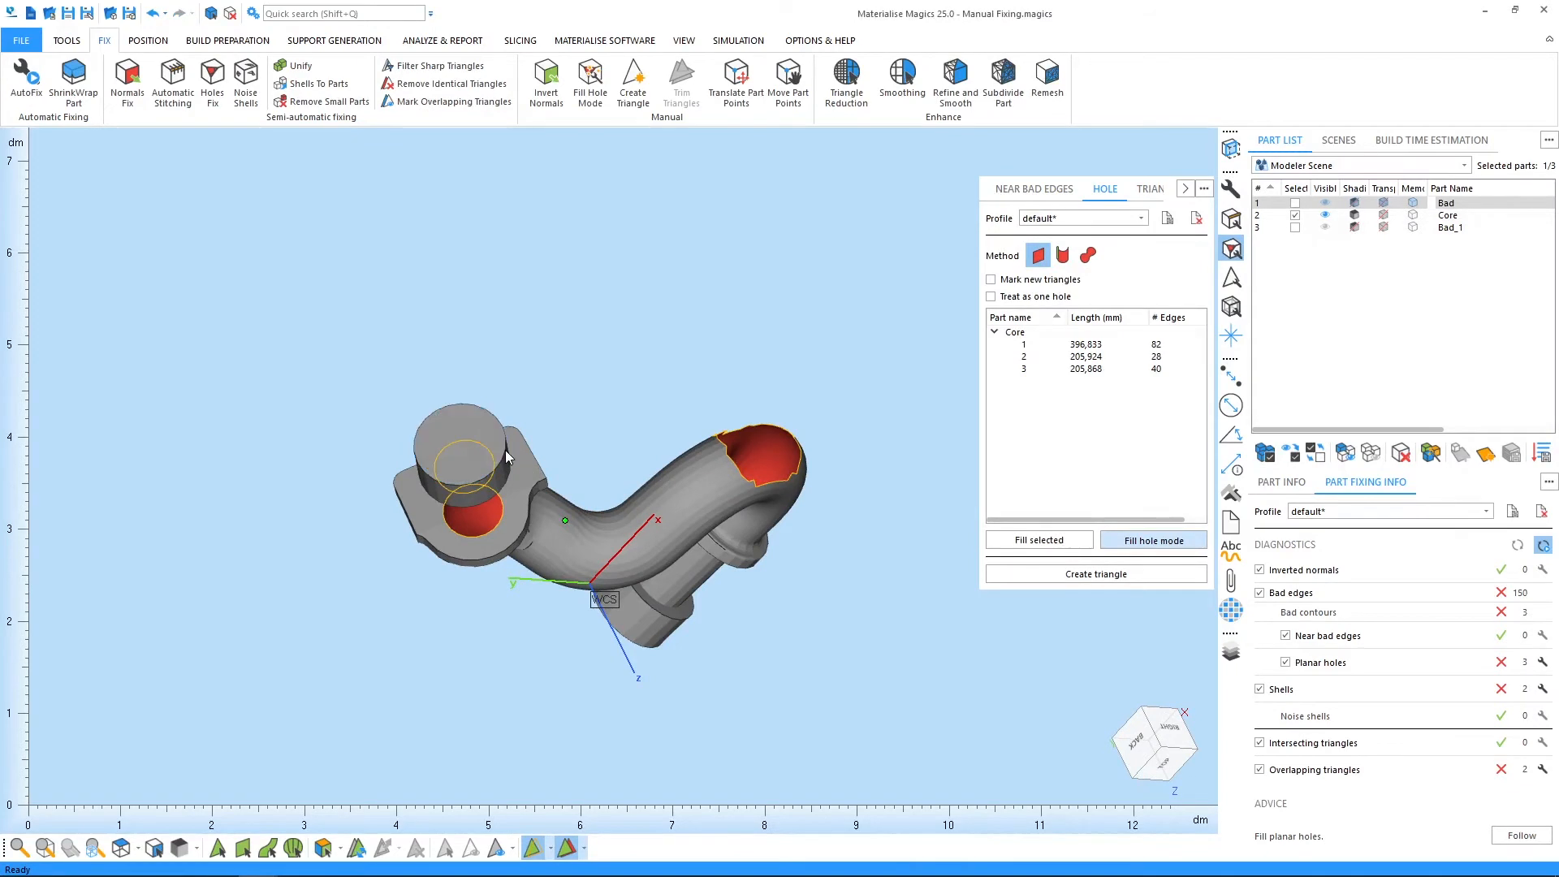
Step: Choose the Ruled method and create a triangle bridge from the flange opening's edge to the facing edge of the detached collar's opening
{"action": "left_click", "coordinate": [1062, 256]}
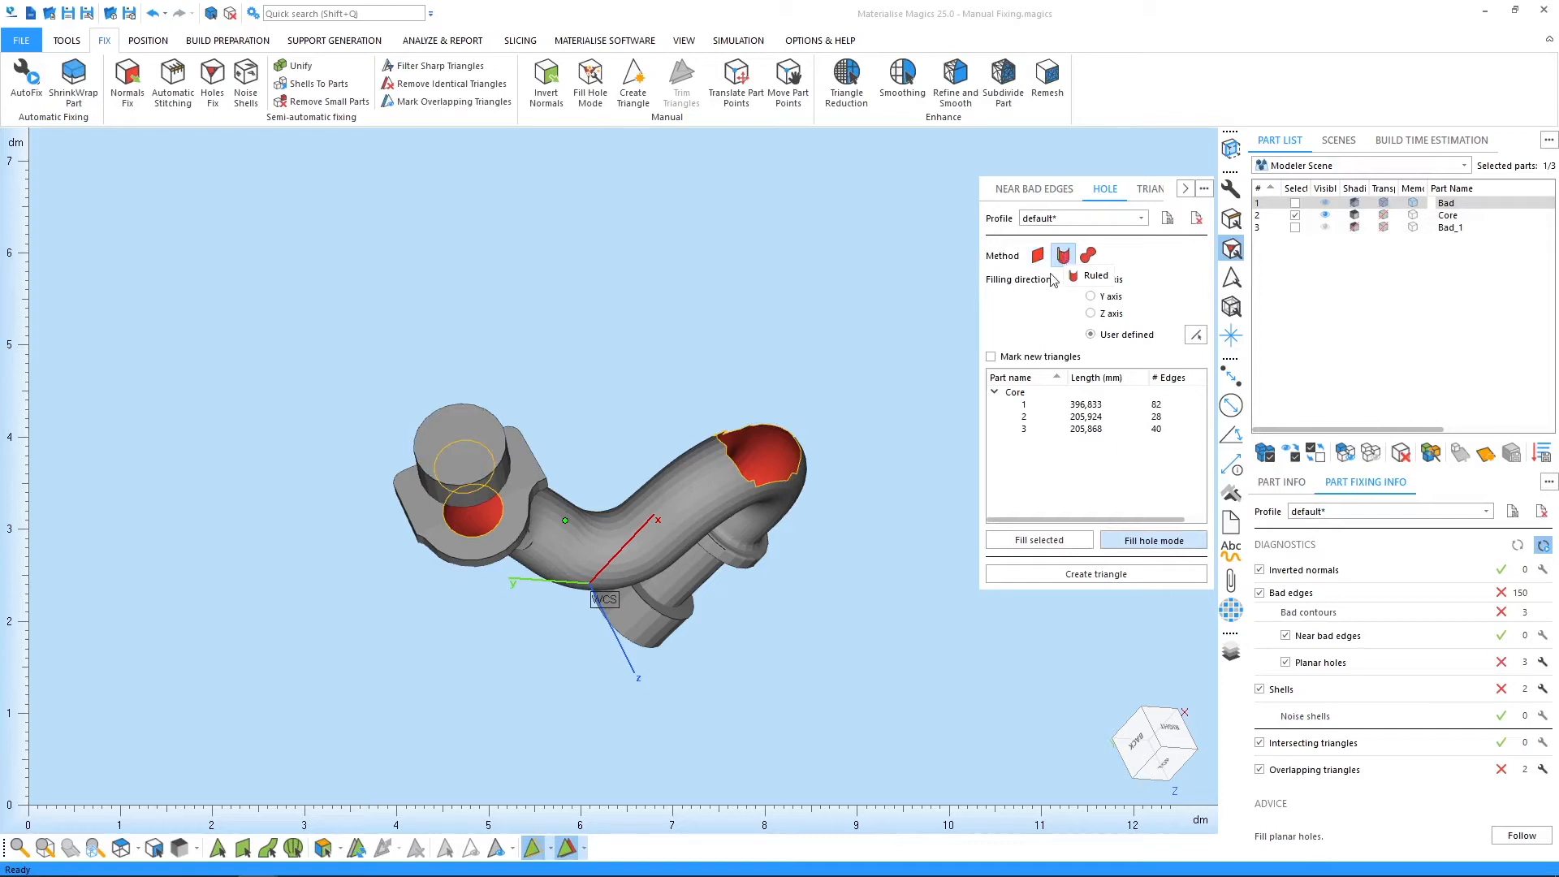
{"action": "left_click", "coordinate": [1124, 573]}
{"action": "right_click_drag", "start_coordinate": [483, 500], "coordinate": [519, 443]}
{"action": "scroll", "coordinate": [527, 439], "scroll_direction": "up", "scroll_amount": 5}
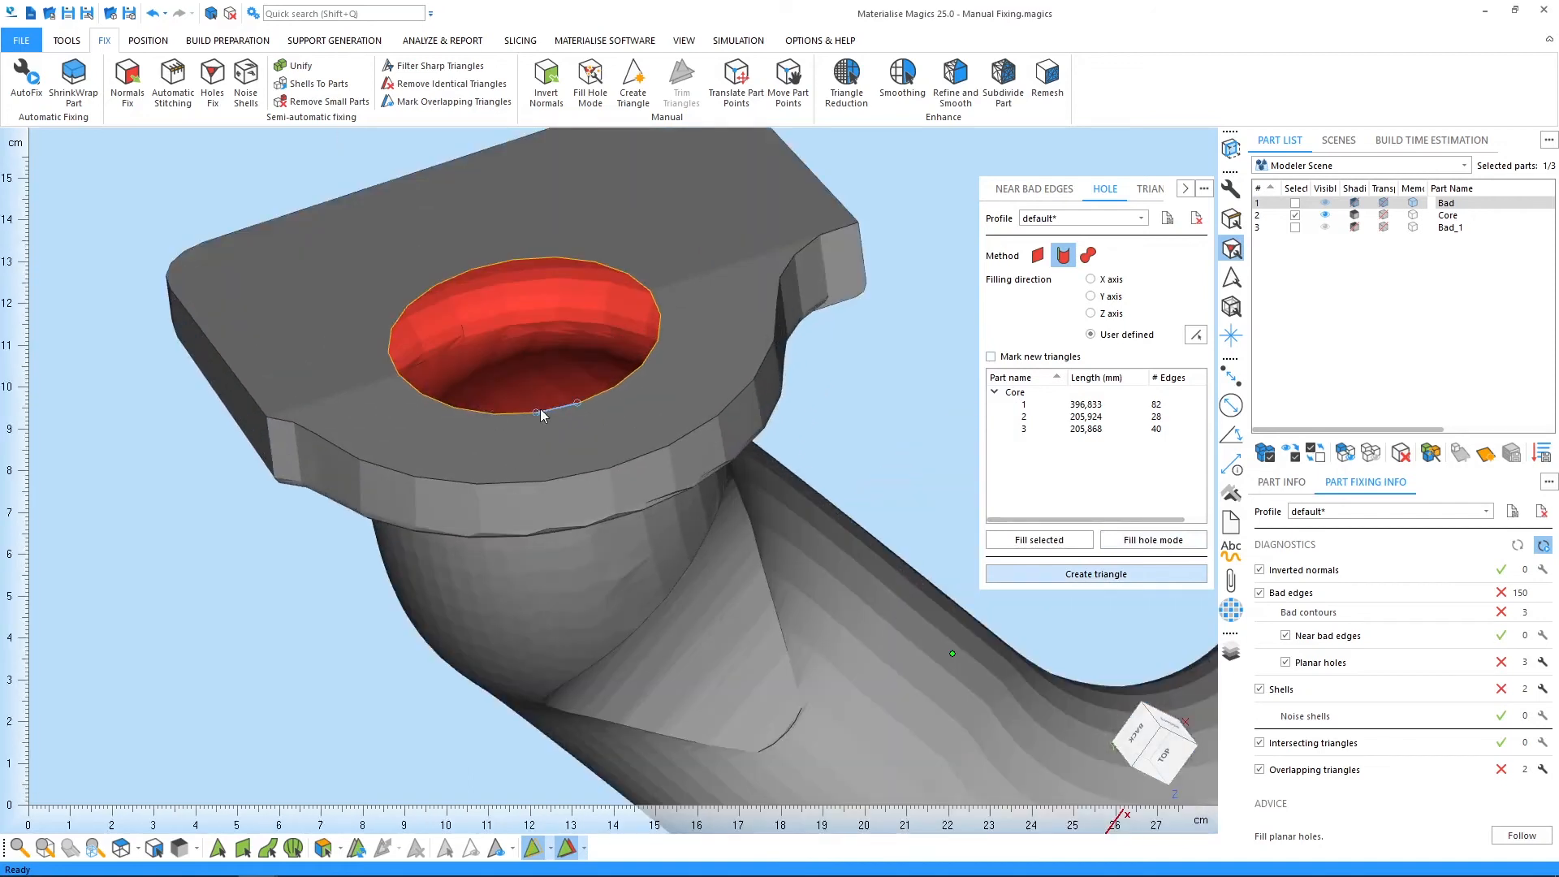
{"action": "middle_click_drag", "start_coordinate": [547, 344], "coordinate": [556, 543]}
{"action": "right_click_drag", "start_coordinate": [553, 504], "coordinate": [536, 399]}
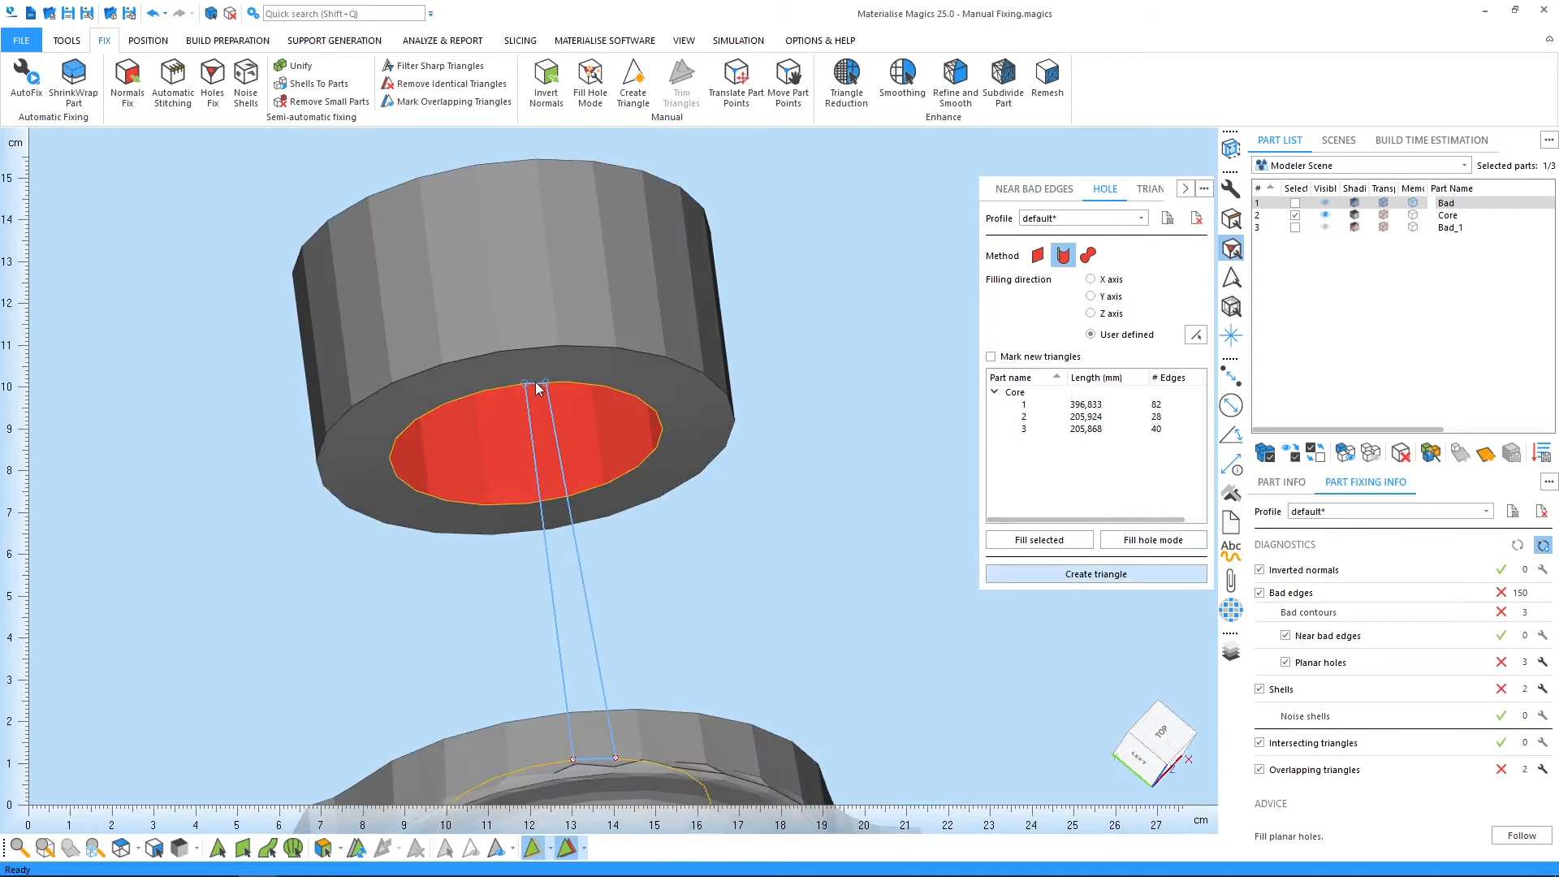
{"action": "left_click", "coordinate": [538, 386]}
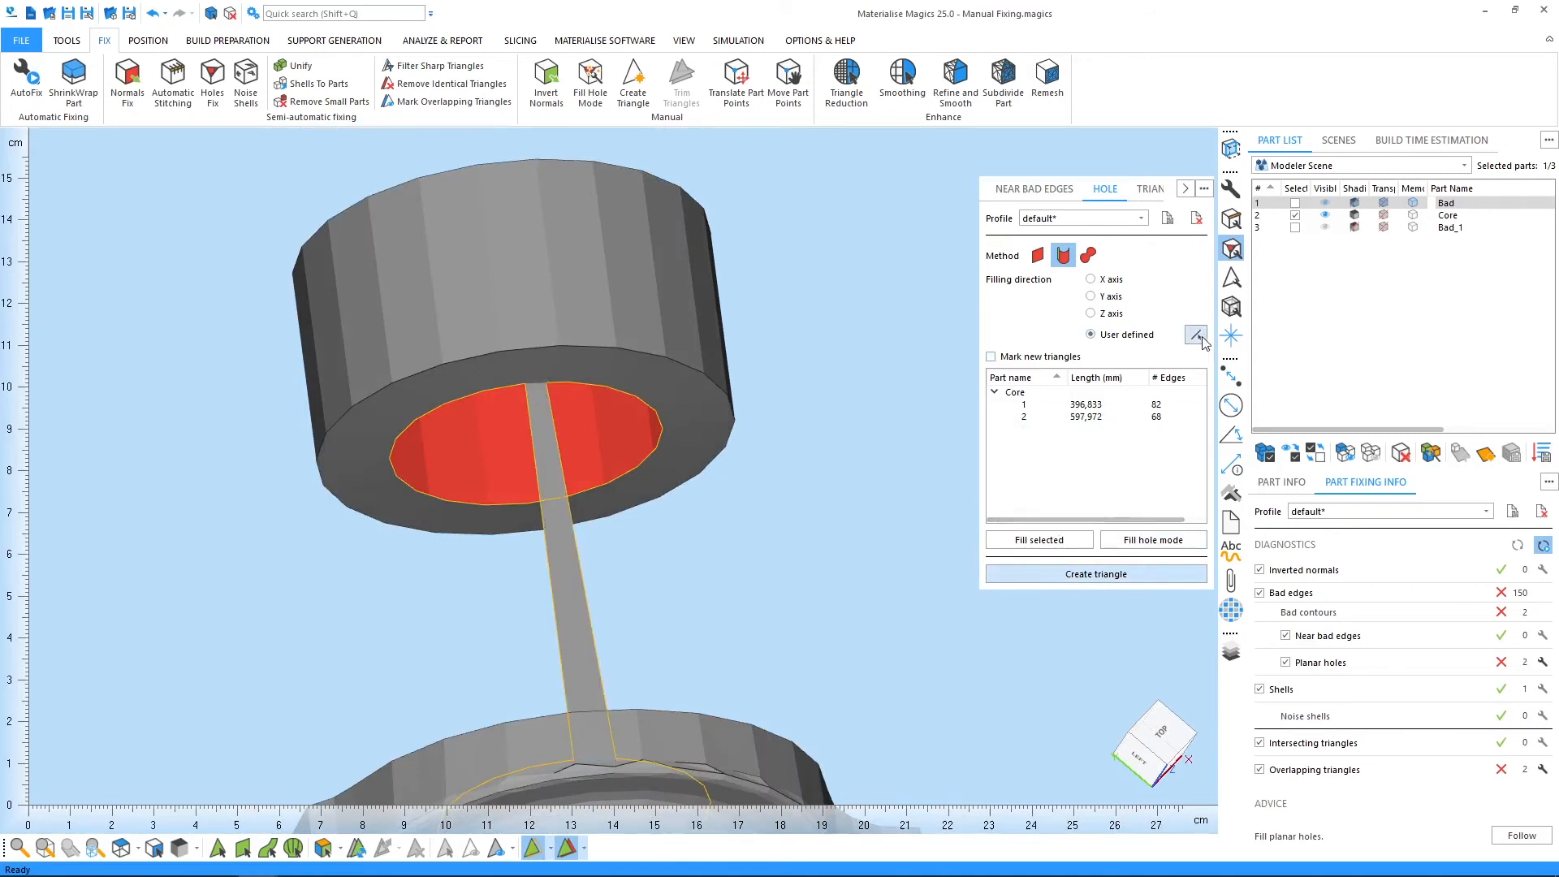
Step: Fill the bridged gap between the flange and the collar with a Ruled fill in a user-defined direction
{"action": "left_click", "coordinate": [1196, 335]}
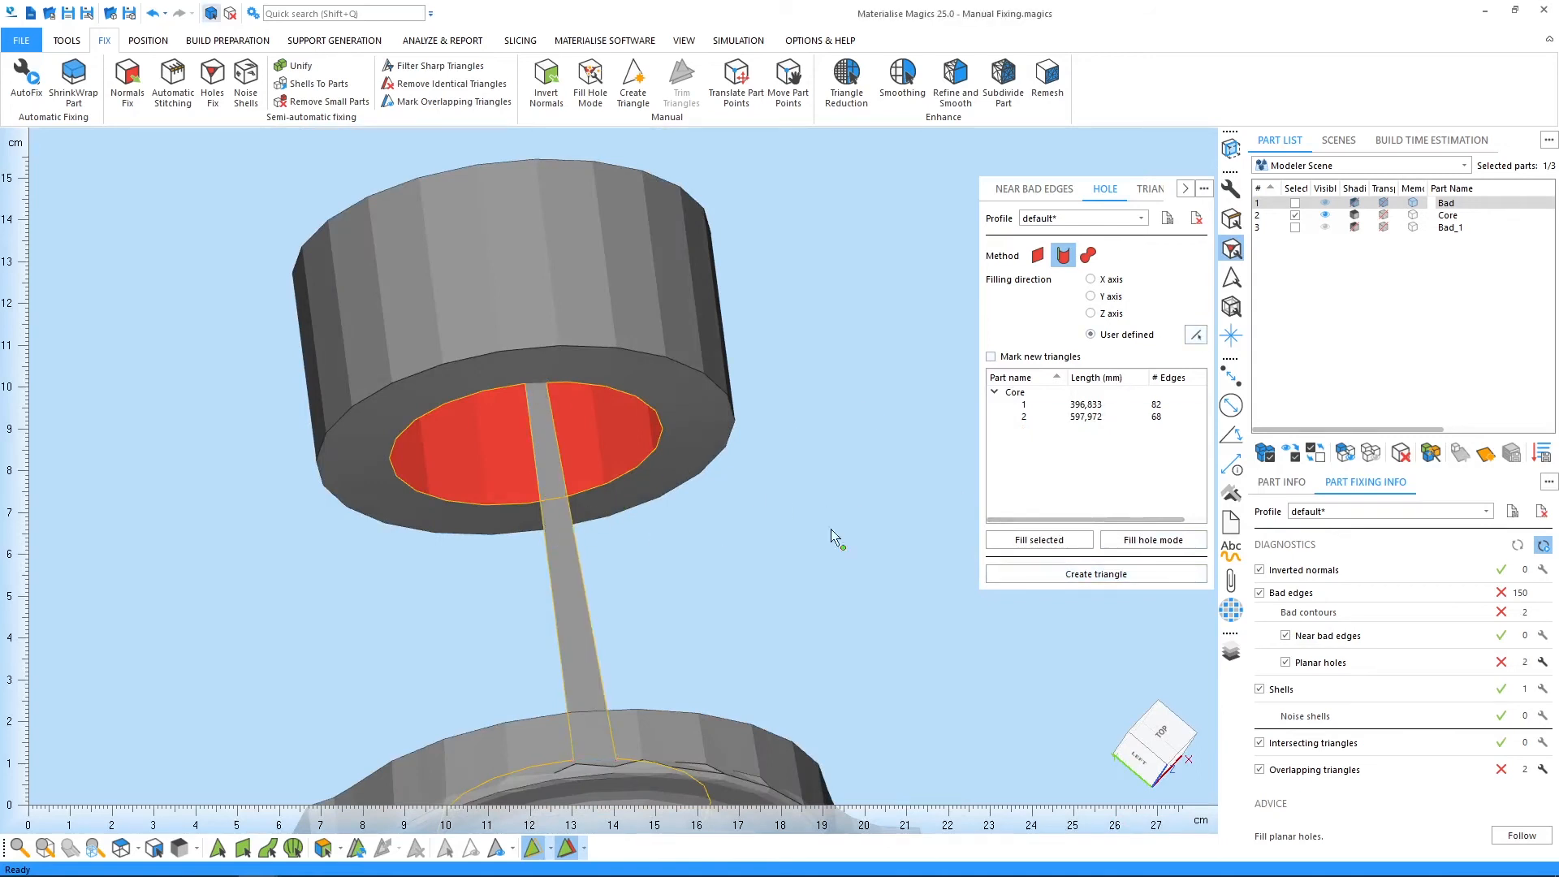
{"action": "left_click", "coordinate": [1153, 540]}
{"action": "left_click", "coordinate": [549, 544]}
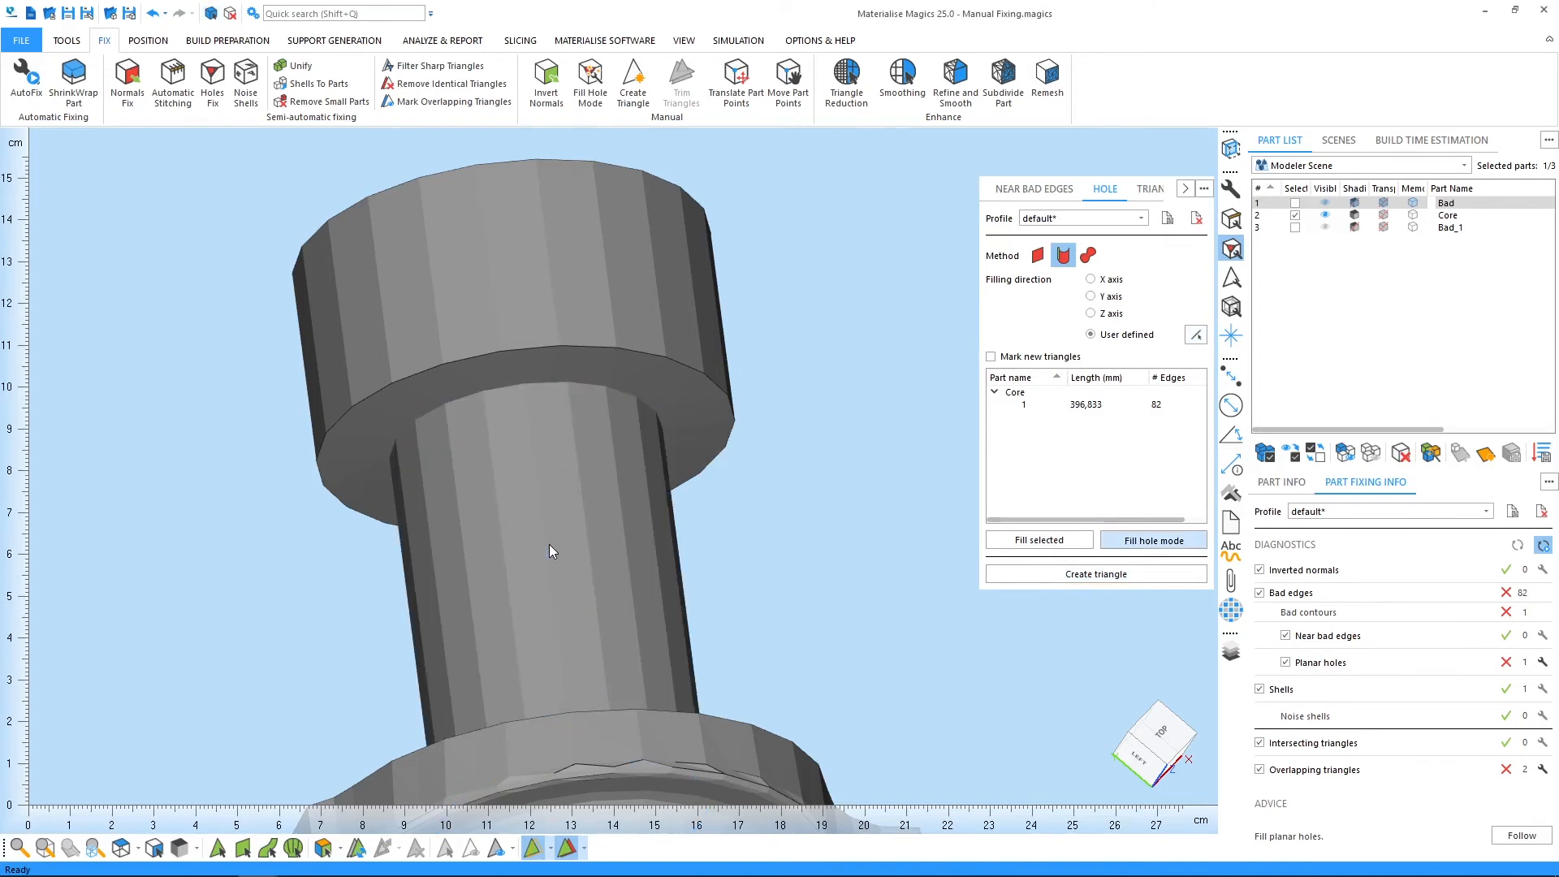
Step: Fill the jagged hole in the pipe bend with the freeform method, using Automatic grid size at Medium
{"action": "scroll", "coordinate": [589, 514], "scroll_direction": "down", "scroll_amount": 5}
{"action": "scroll", "coordinate": [563, 459], "scroll_direction": "down", "scroll_amount": 4}
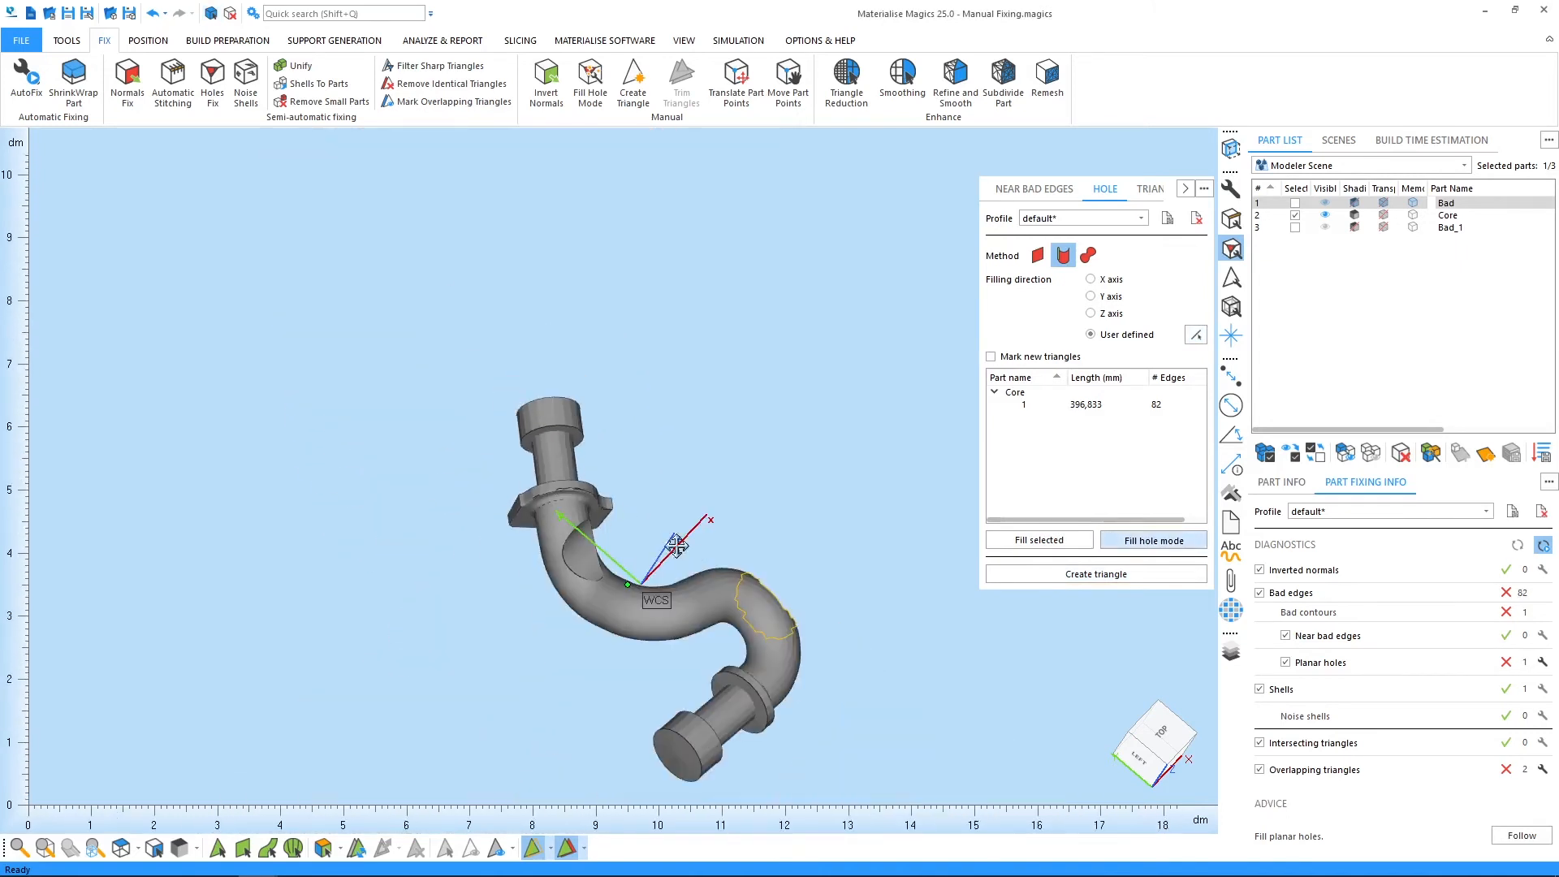
{"action": "middle_click_drag", "start_coordinate": [692, 553], "coordinate": [574, 463]}
{"action": "right_click_drag", "start_coordinate": [574, 479], "coordinate": [475, 540]}
{"action": "scroll", "coordinate": [689, 509], "scroll_direction": "up", "scroll_amount": 6}
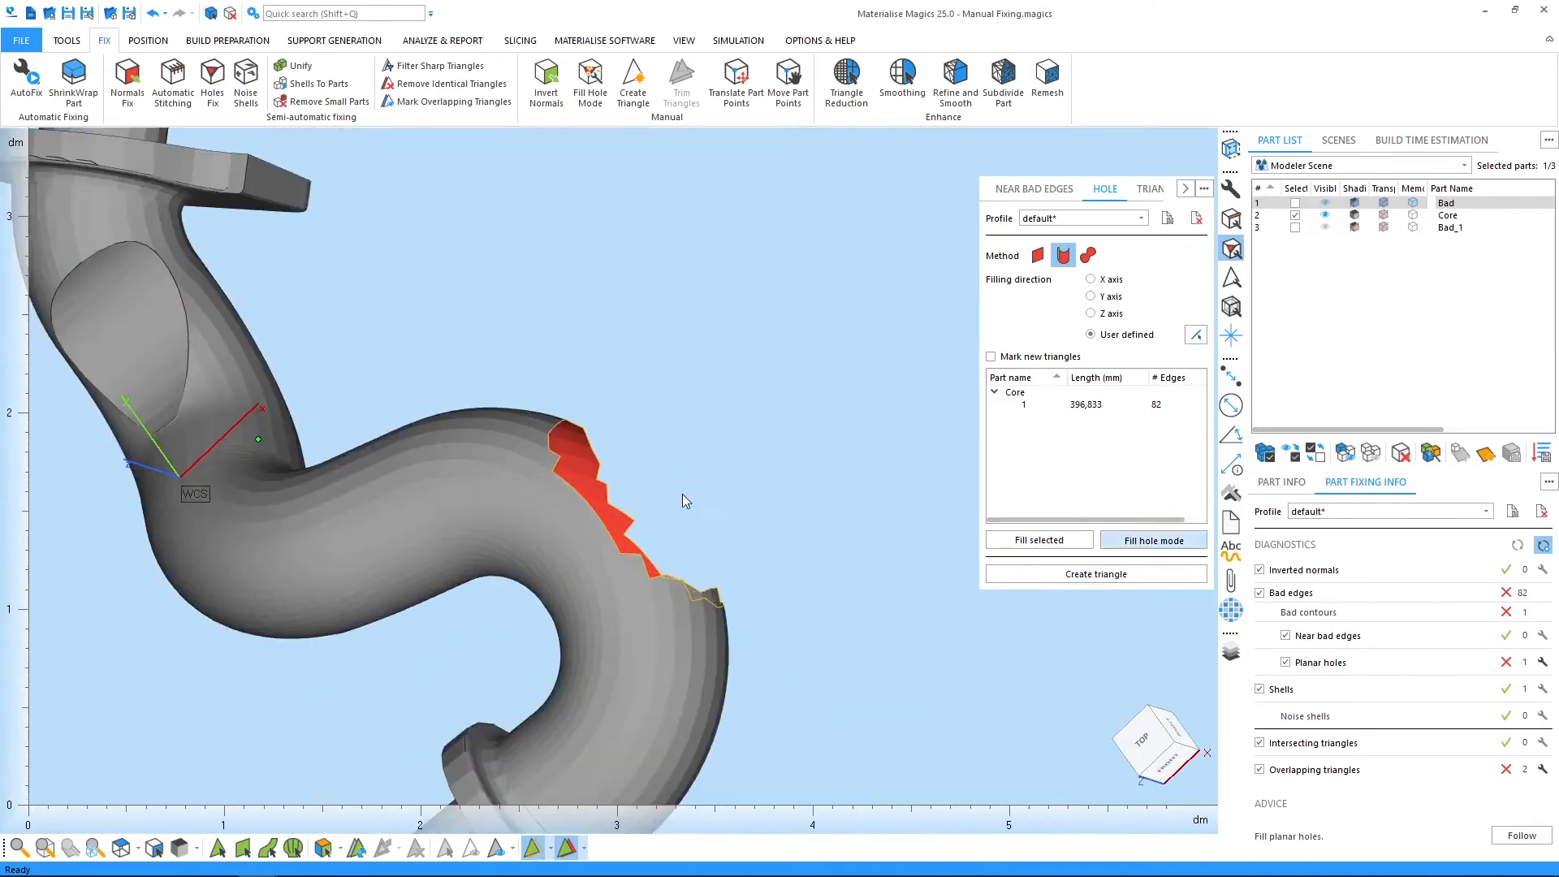
{"action": "right_click_drag", "start_coordinate": [647, 540], "coordinate": [841, 482]}
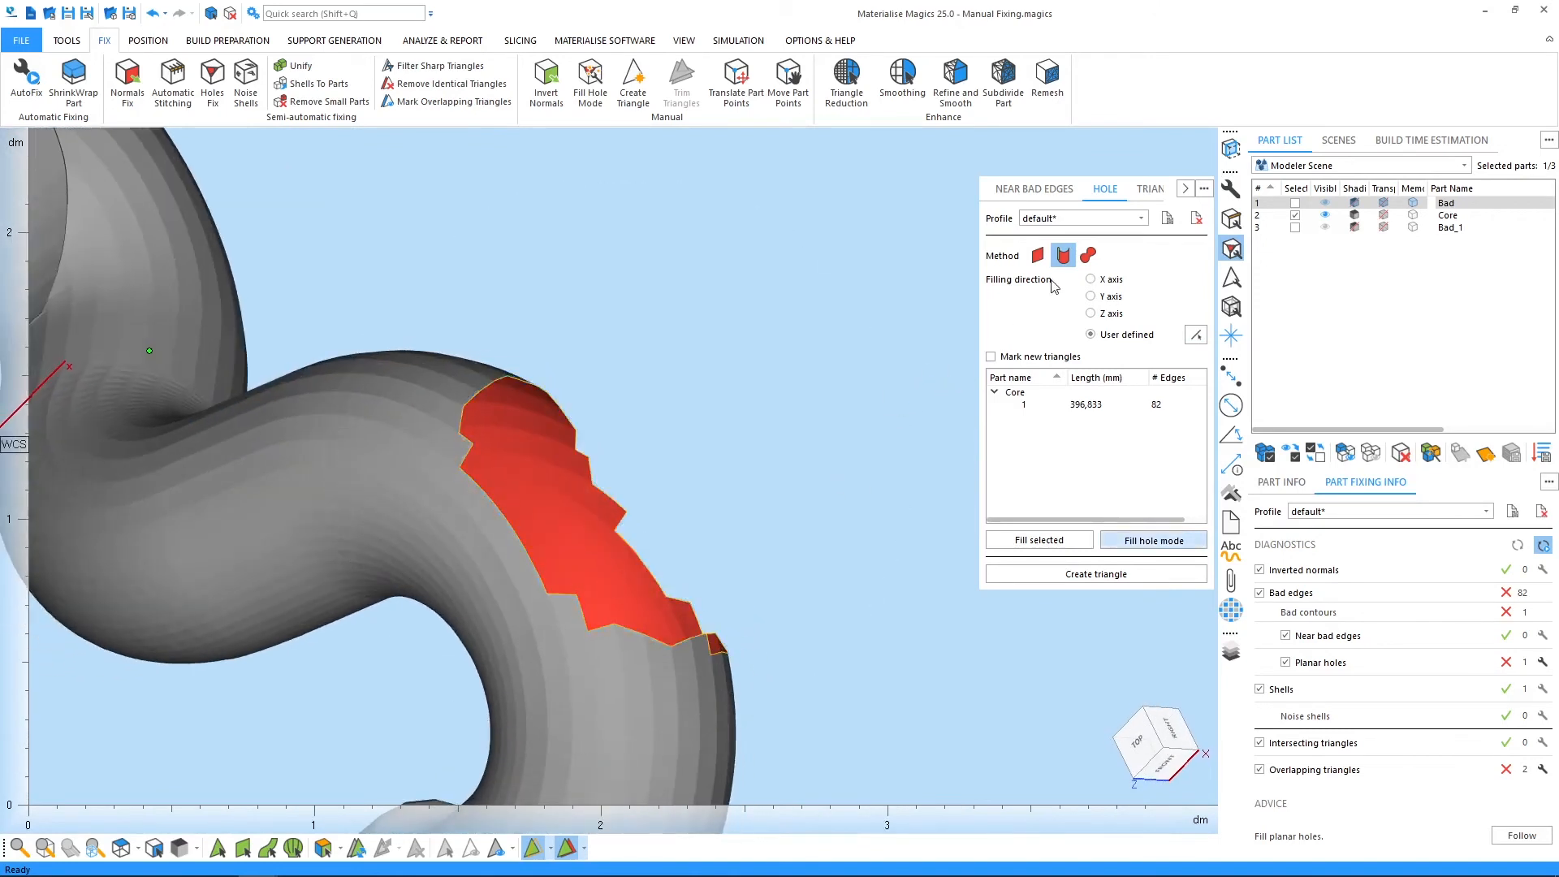
{"action": "left_click", "coordinate": [1089, 257]}
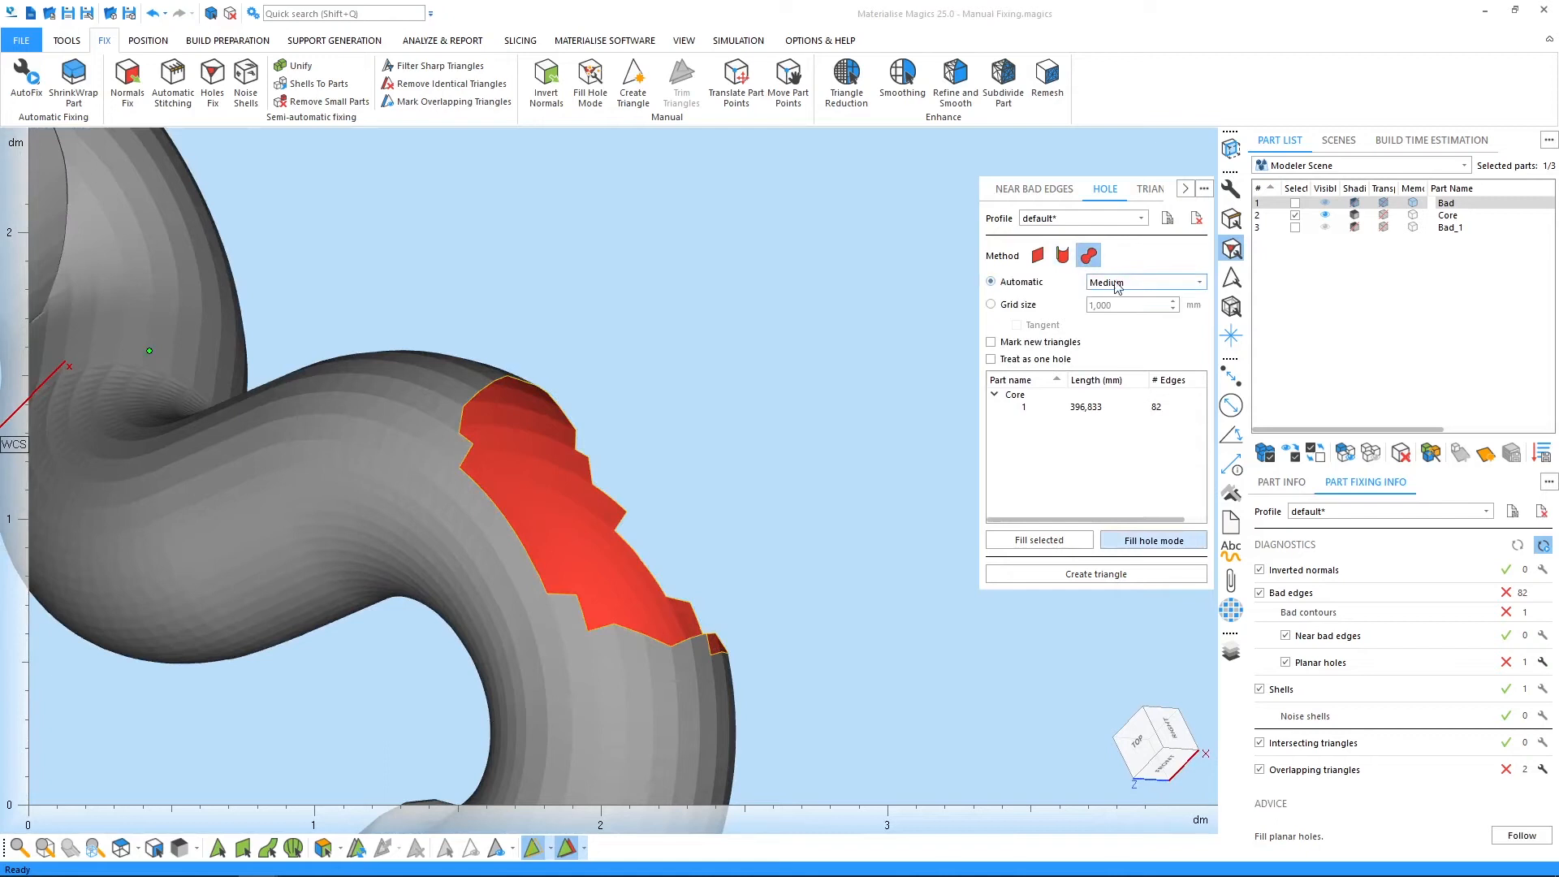
{"action": "left_click", "coordinate": [526, 549]}
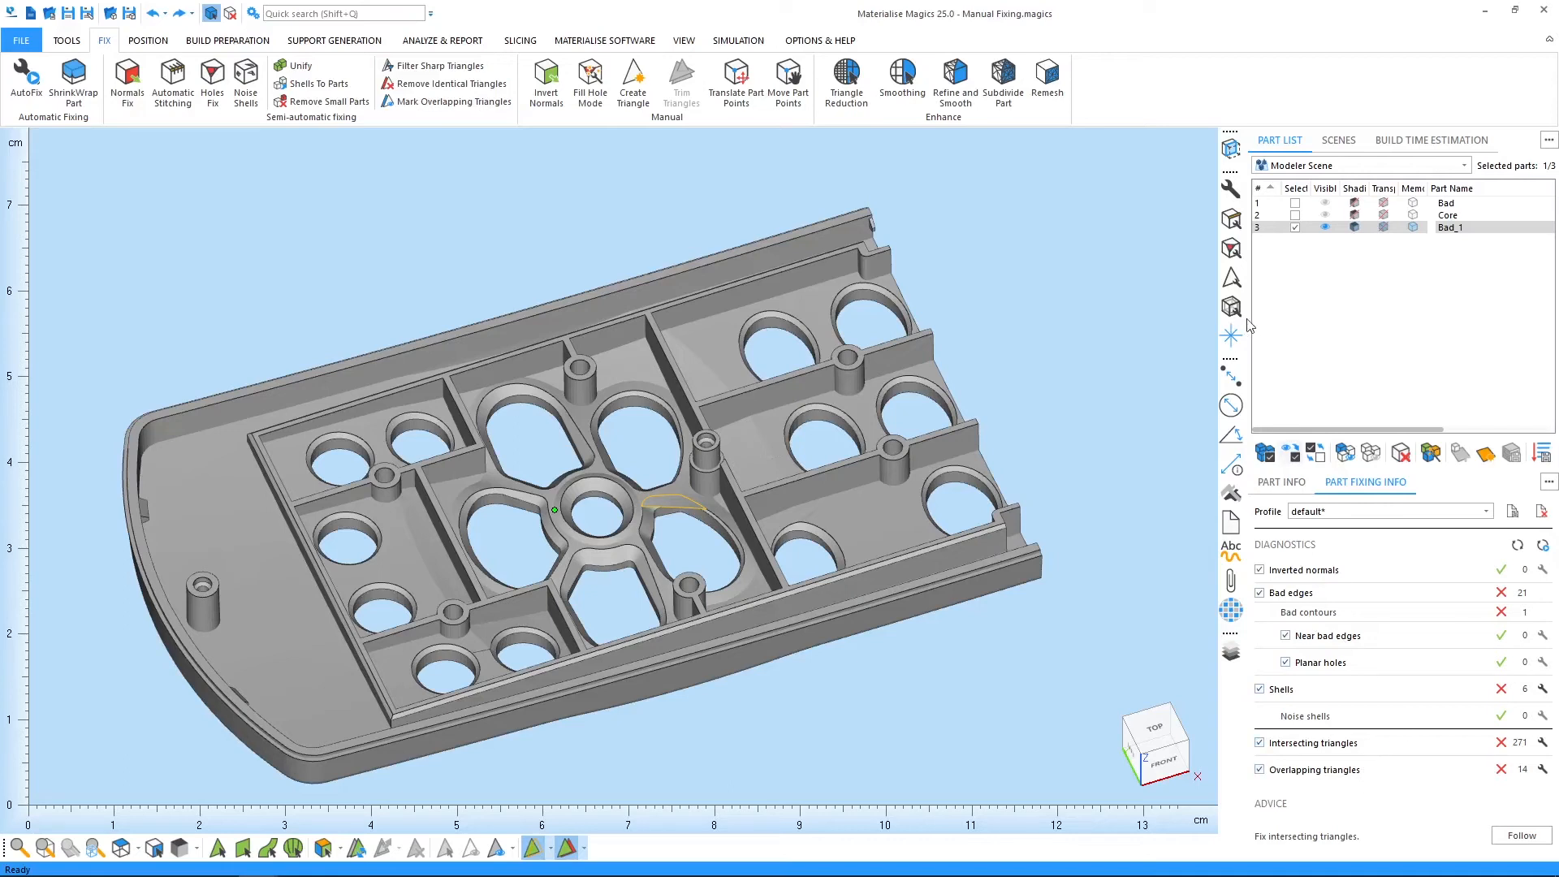
Step: Unify the Bad_1 part and refresh its fixing diagnostics
{"action": "left_click", "coordinate": [1231, 280]}
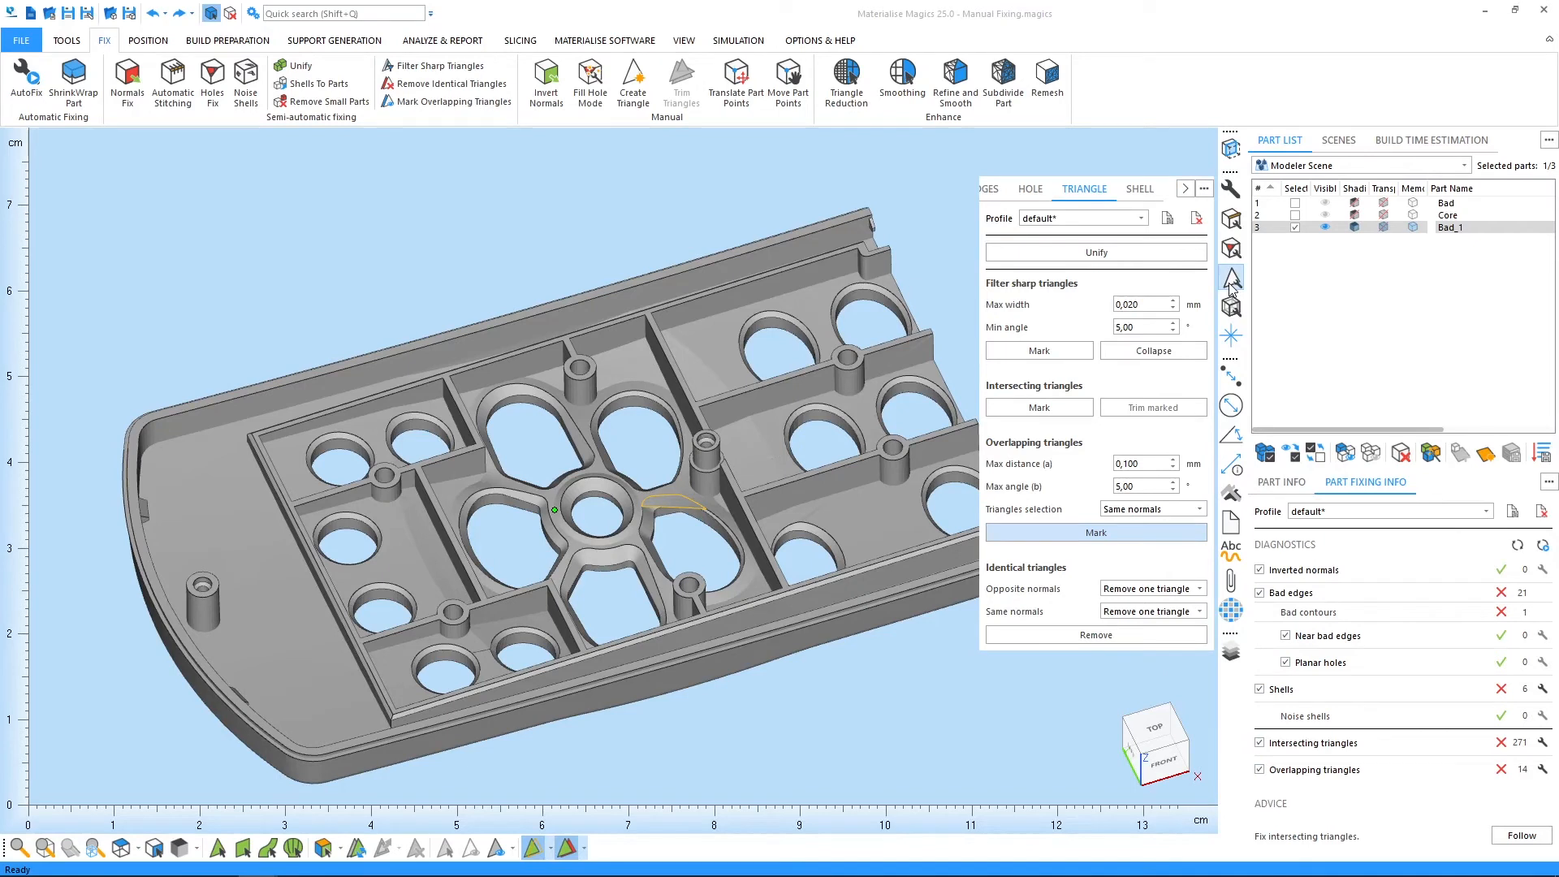
{"action": "left_click", "coordinate": [1115, 254]}
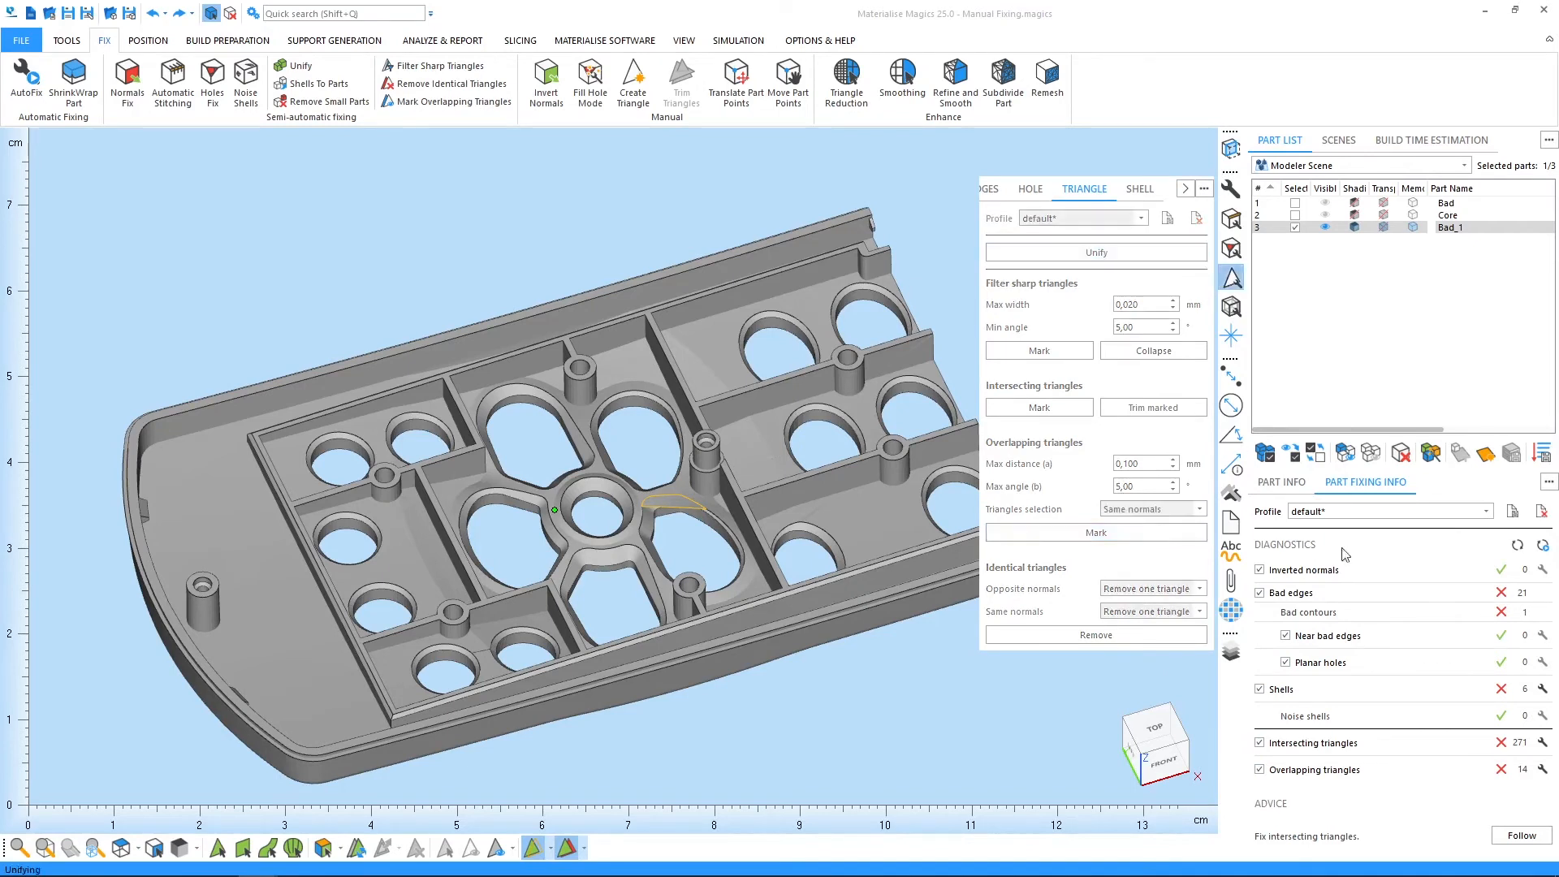
{"action": "left_click", "coordinate": [1516, 545]}
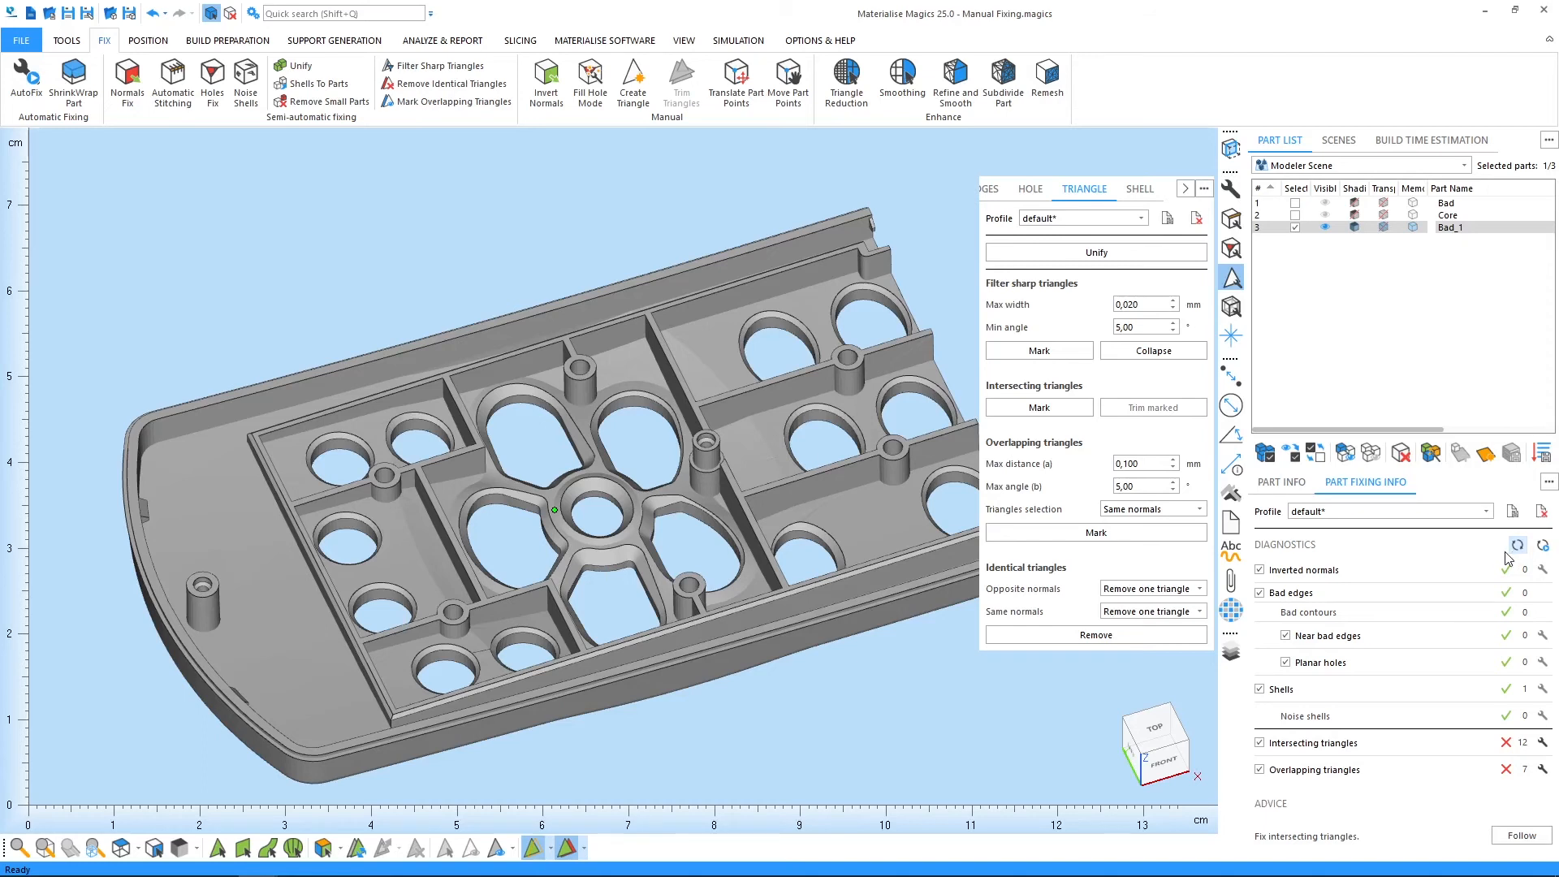
Step: Collapse Bad_1's sharp triangles with max width 0,020 mm and min angle 5,00°, and refresh the diagnostics
{"action": "left_click", "coordinate": [1170, 357]}
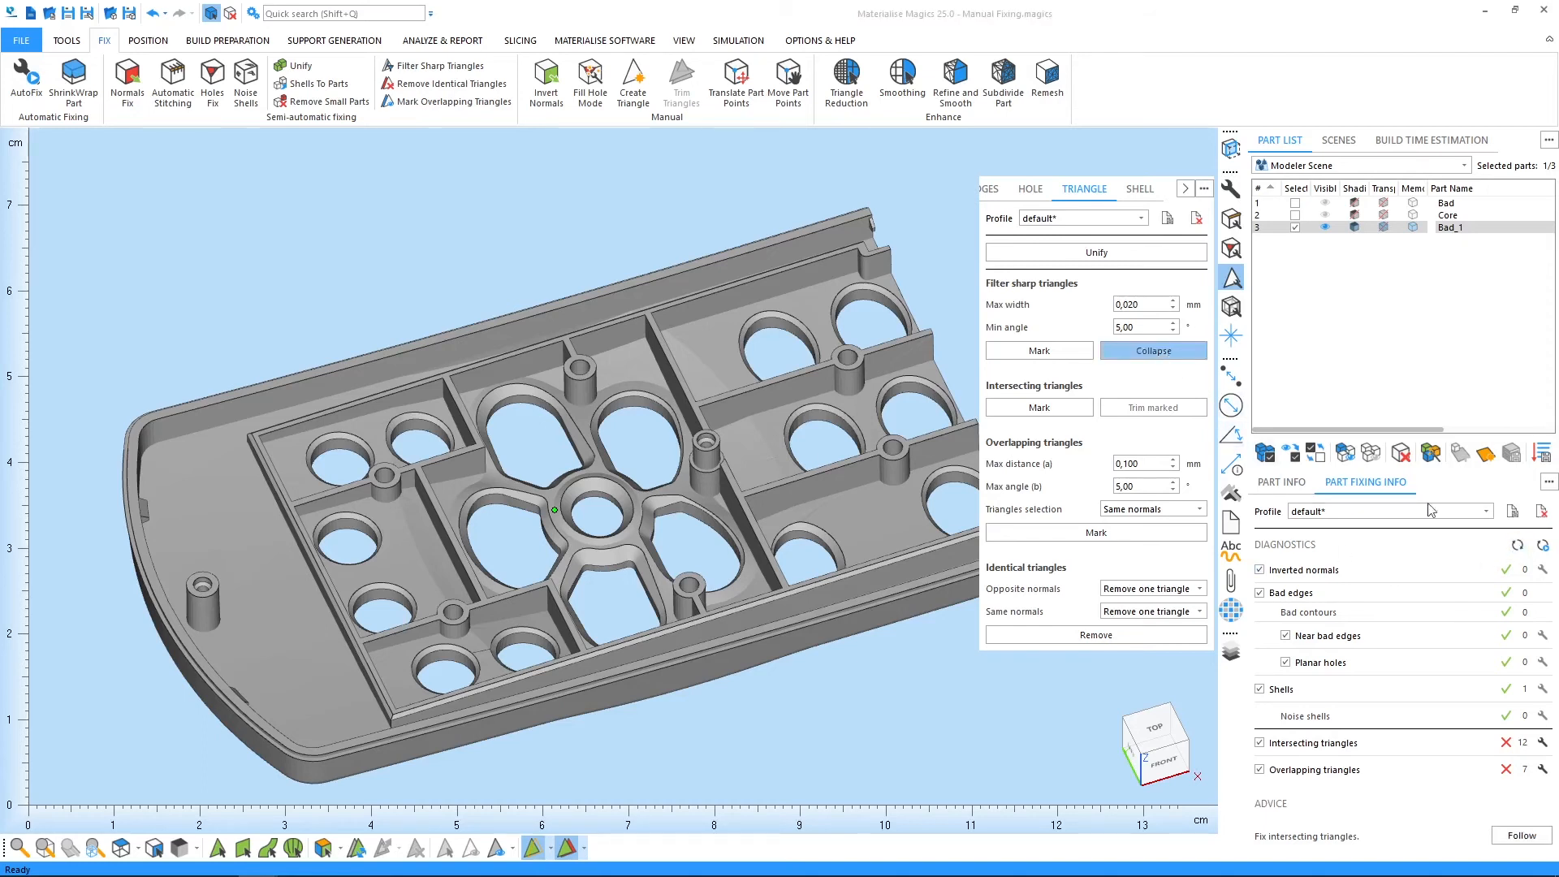
{"action": "left_click", "coordinate": [1515, 545]}
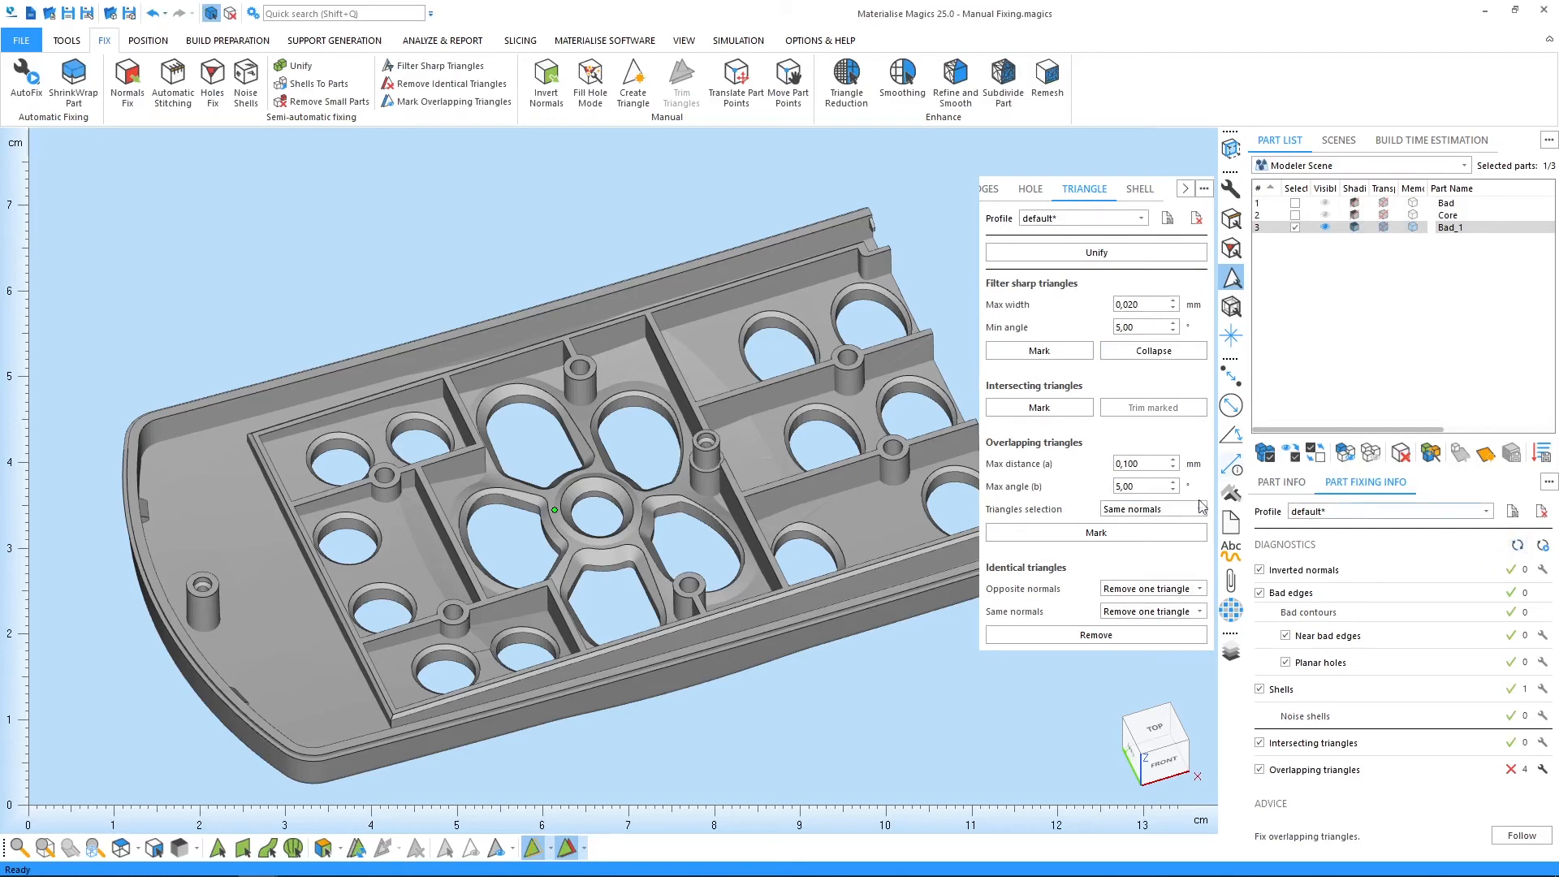
Step: Mark Bad_1's overlapping triangles with same normals, using max distance 0,100 mm and max angle 5,00°
{"action": "left_click", "coordinate": [1095, 536]}
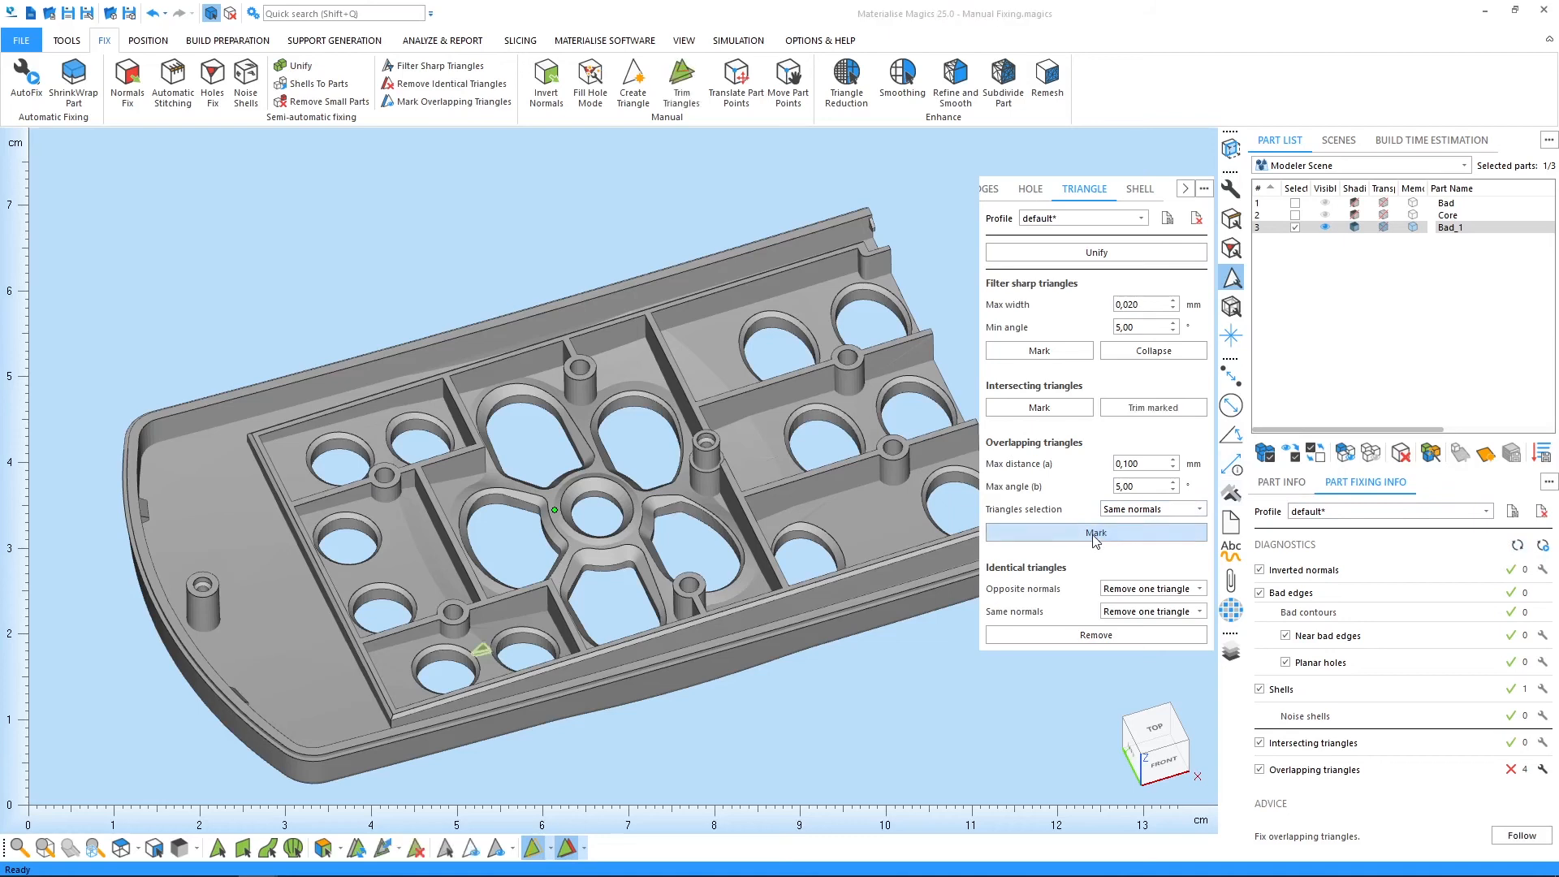
{"action": "middle_click_drag", "start_coordinate": [484, 635], "coordinate": [538, 559]}
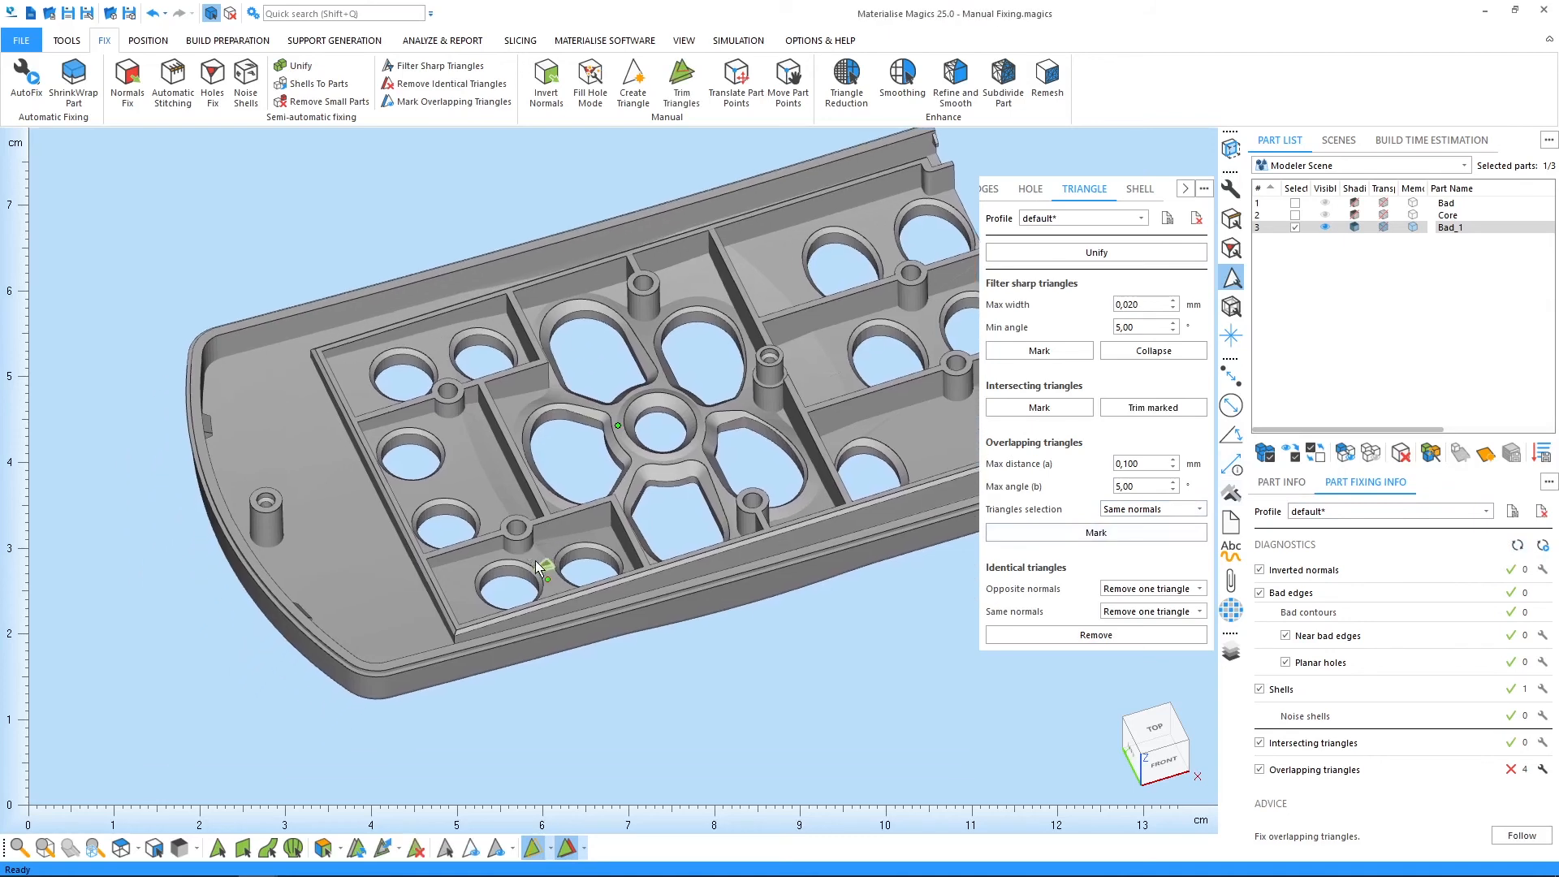
{"action": "scroll", "coordinate": [535, 572], "scroll_direction": "up", "scroll_amount": 3}
{"action": "scroll", "coordinate": [546, 568], "scroll_direction": "up", "scroll_amount": 4}
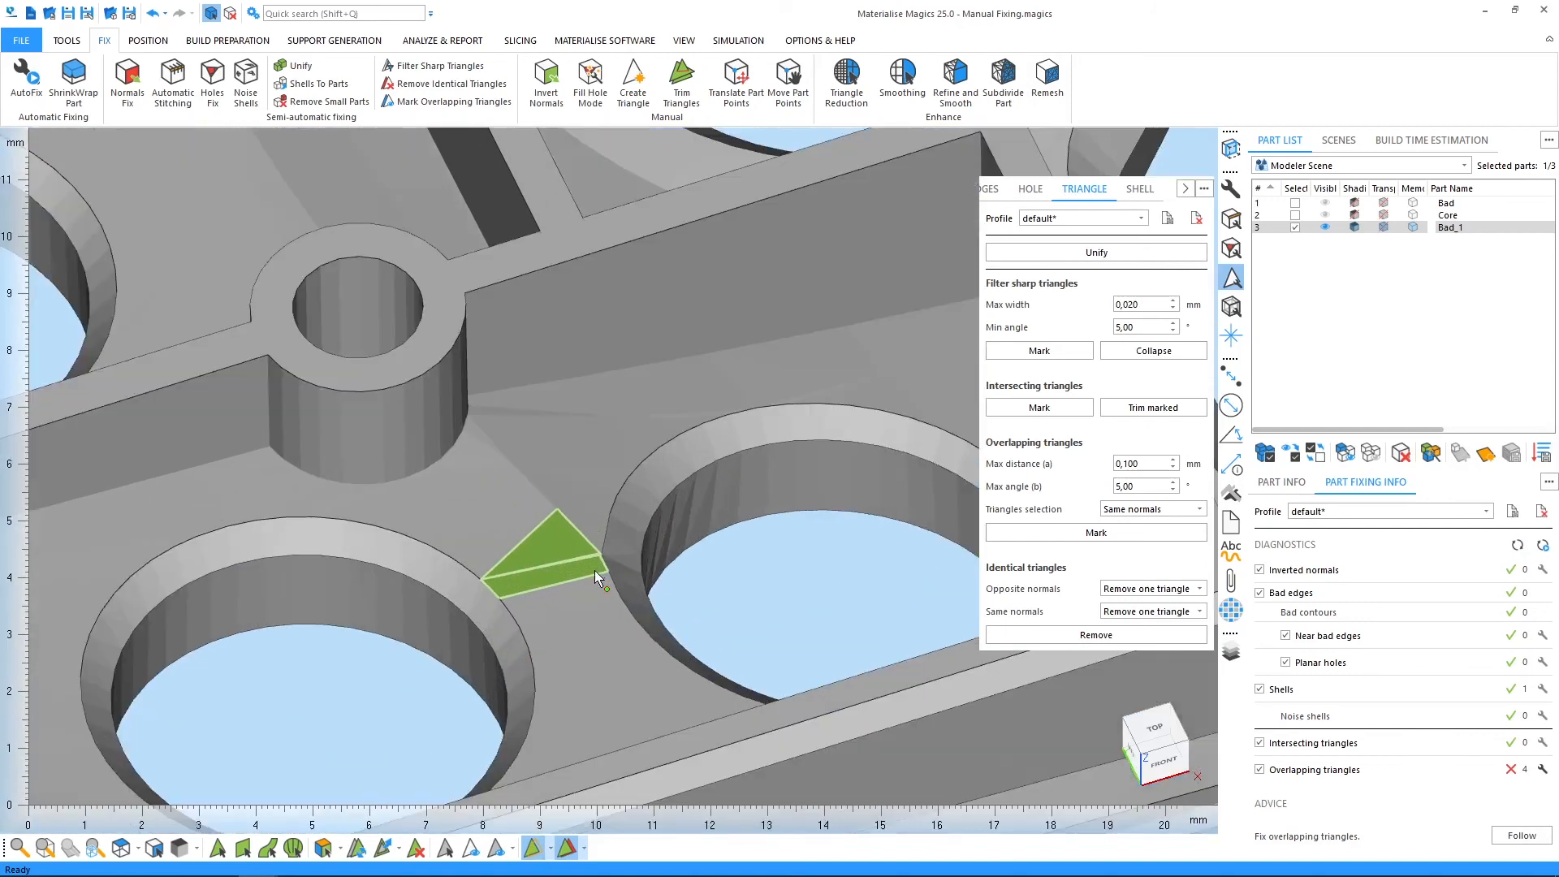
{"action": "scroll", "coordinate": [595, 569], "scroll_direction": "up", "scroll_amount": 2}
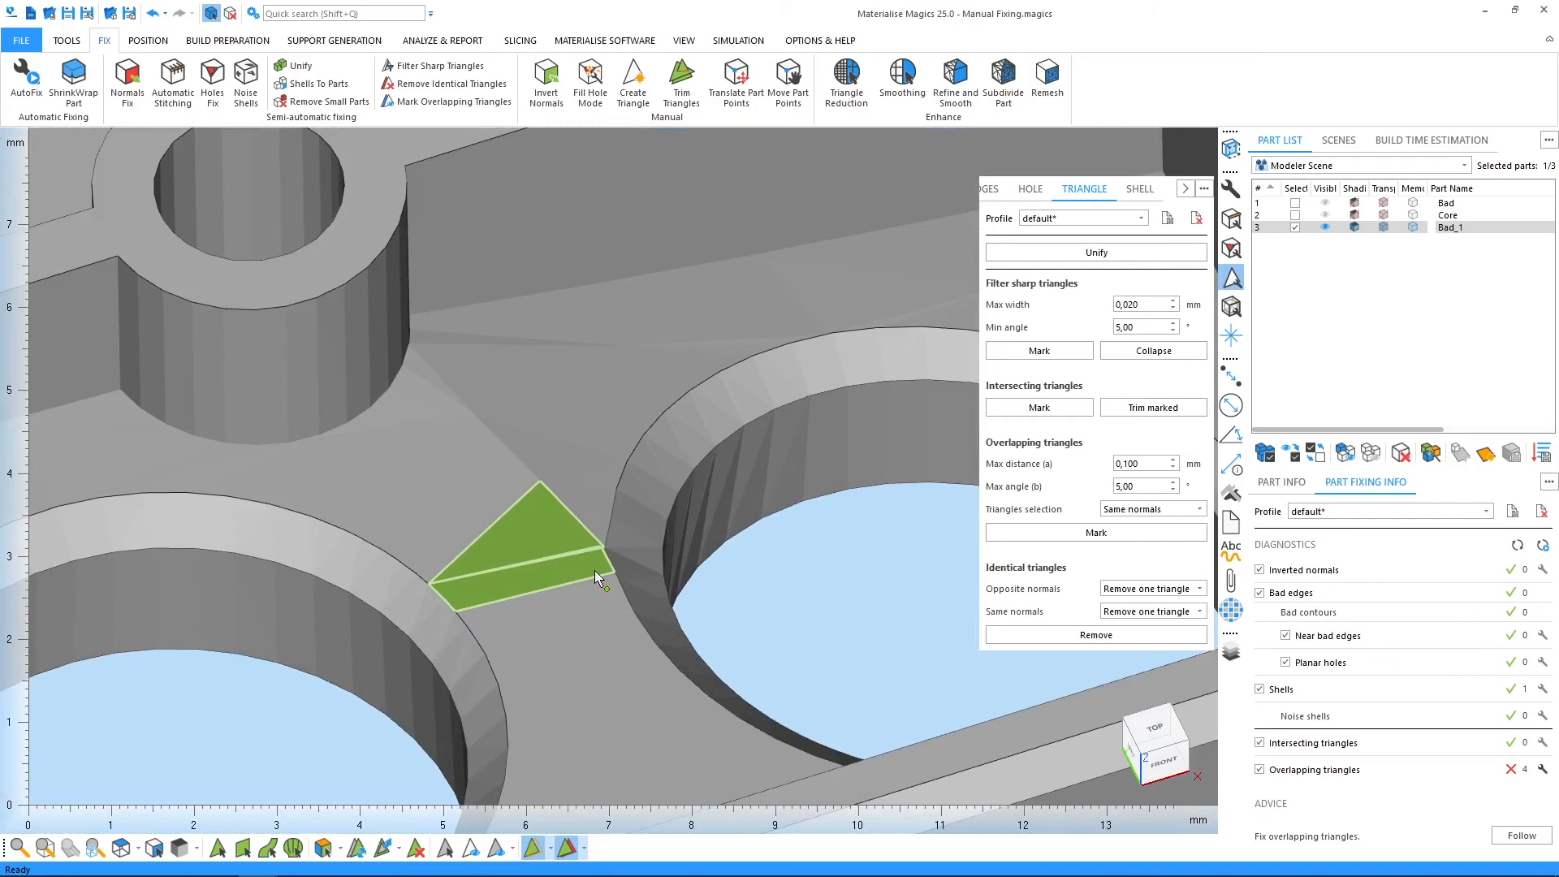
{"action": "scroll", "coordinate": [602, 549], "scroll_direction": "up", "scroll_amount": 4}
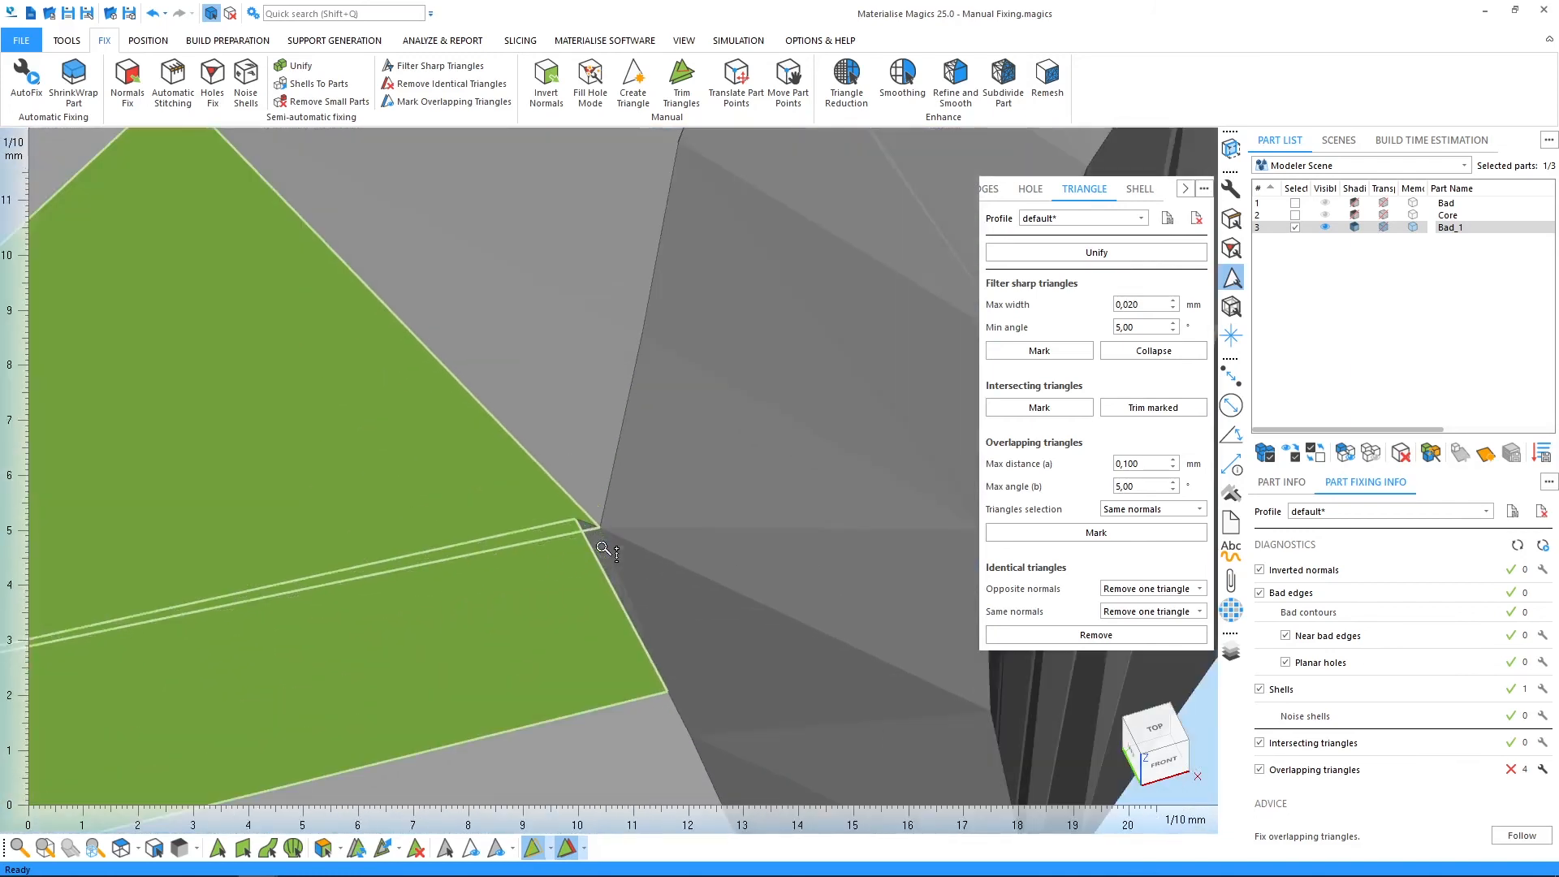
Step: Move the marked triangle's stray corner point onto the adjacent vertex at the hole's rim, and refresh the fixing diagnostics
{"action": "left_click", "coordinate": [788, 82]}
{"action": "left_click_drag", "start_coordinate": [576, 517], "coordinate": [600, 528]}
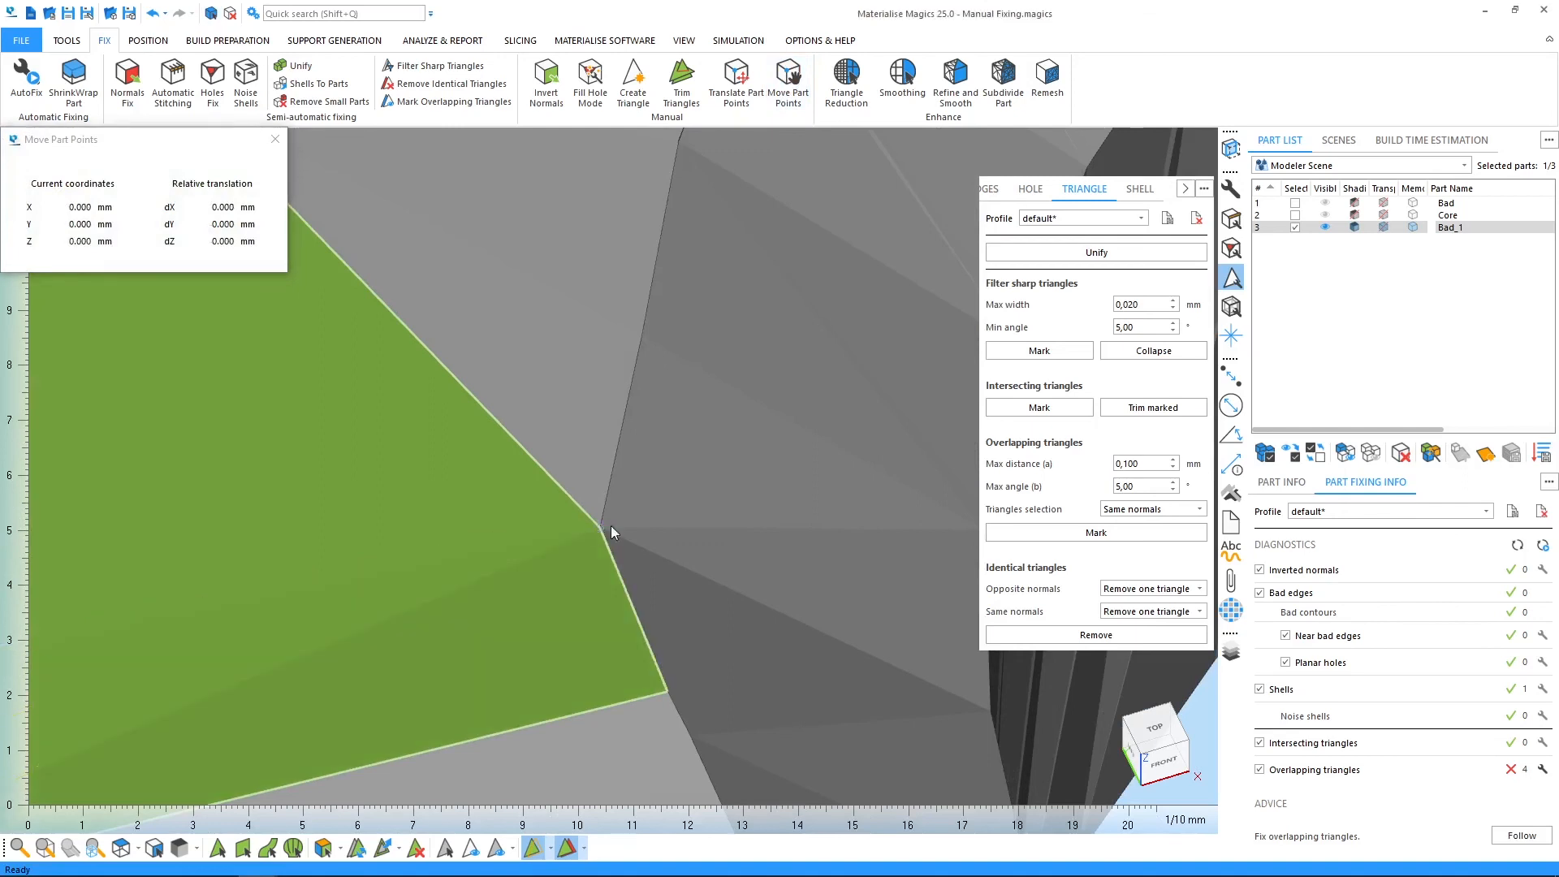
{"action": "left_click", "coordinate": [1519, 545]}
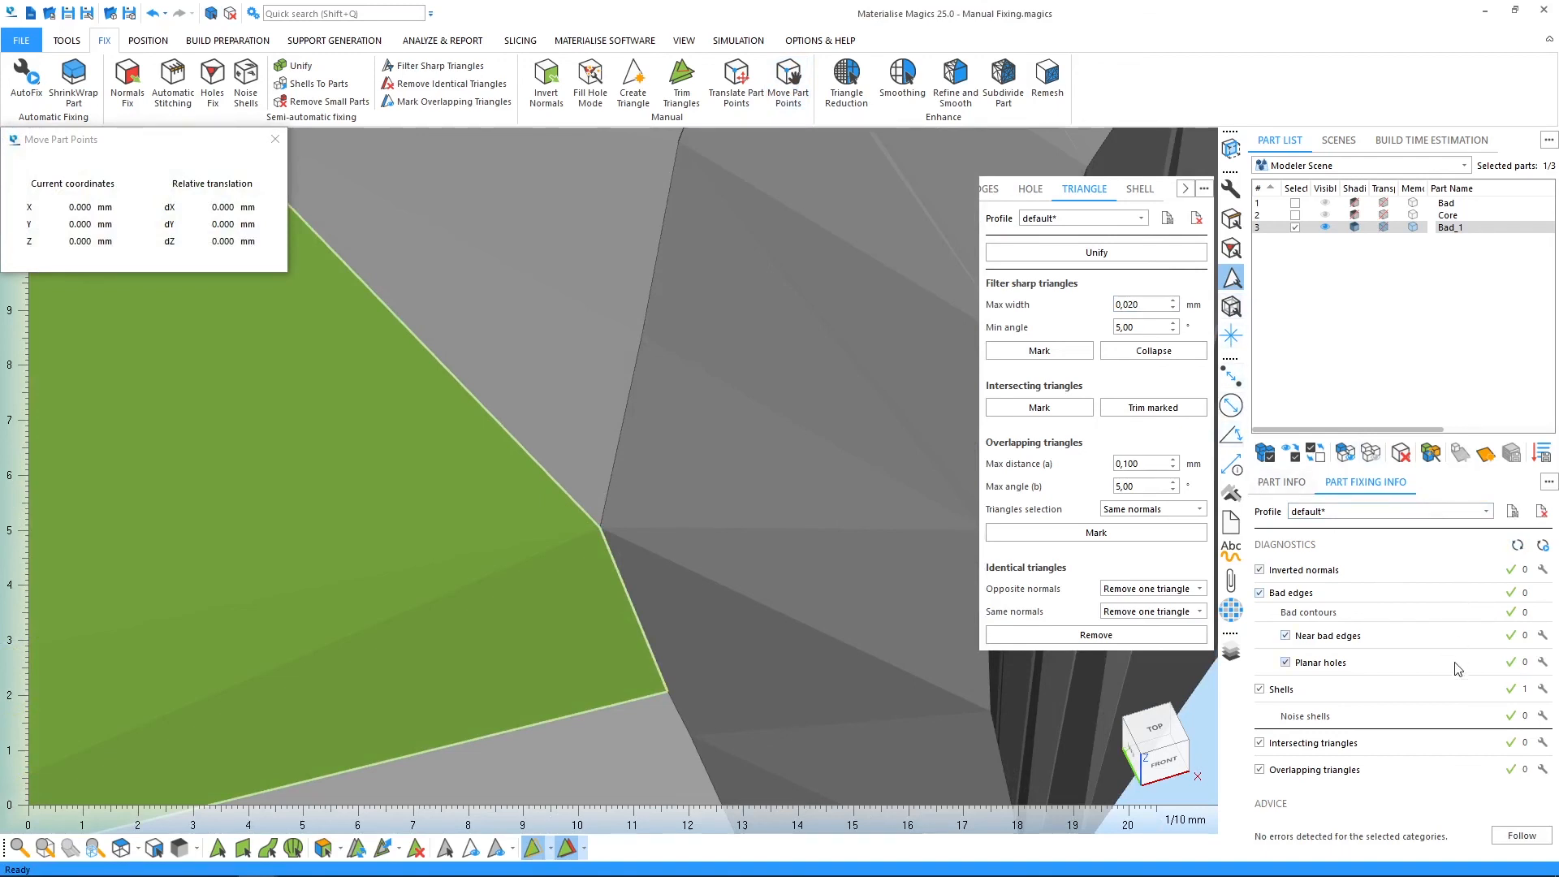
Step: Close the triangle fixing tools and Move Part Points, and unmark all triangles on Bad_1
{"action": "left_click", "coordinate": [1232, 277]}
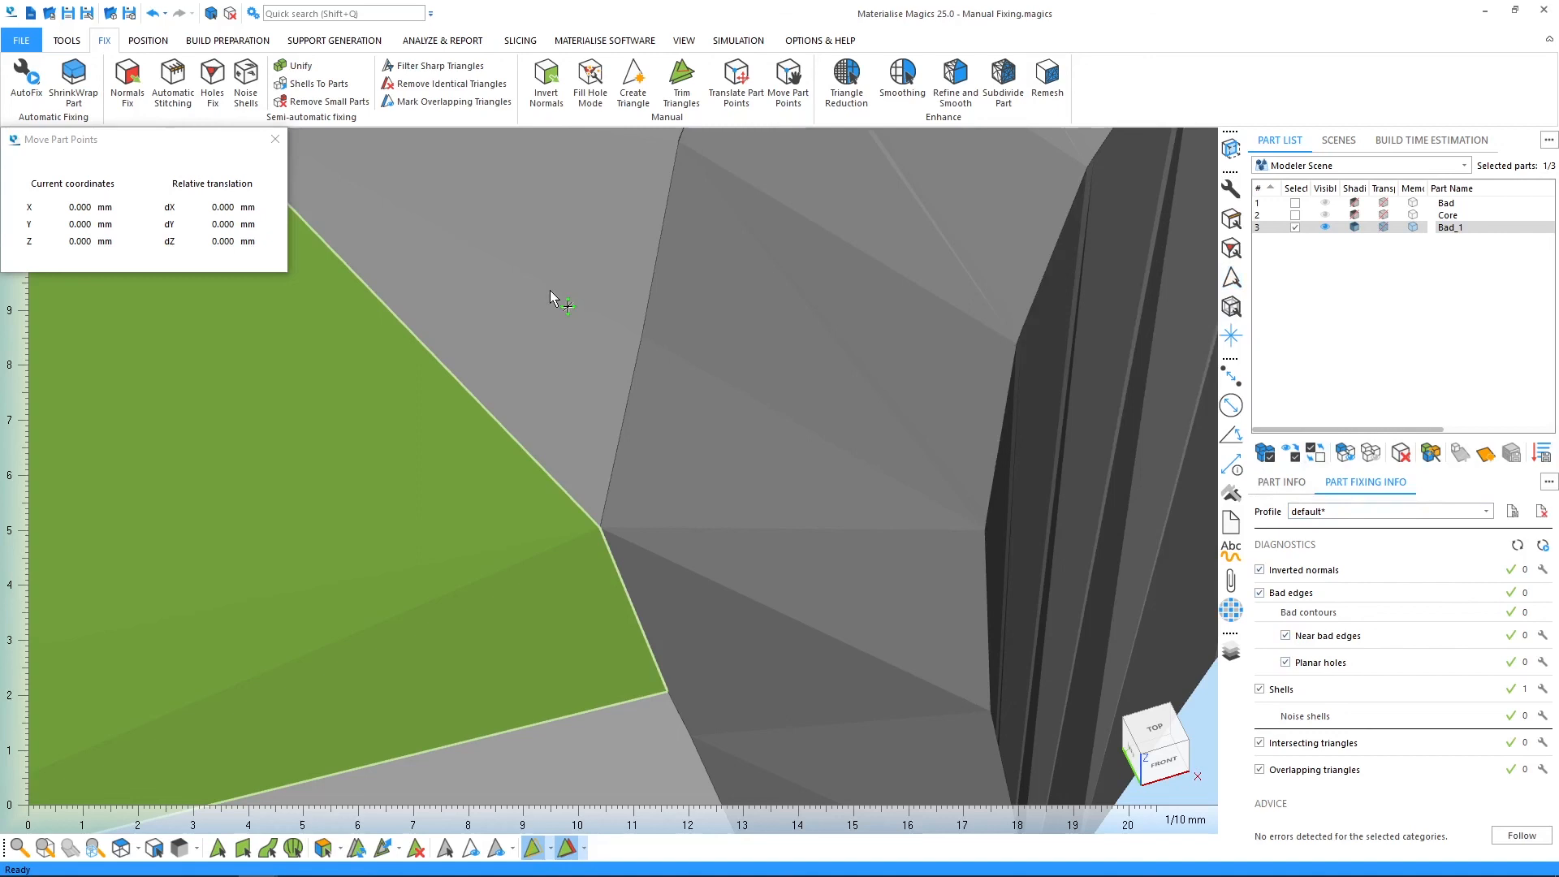
{"action": "left_click", "coordinate": [275, 139]}
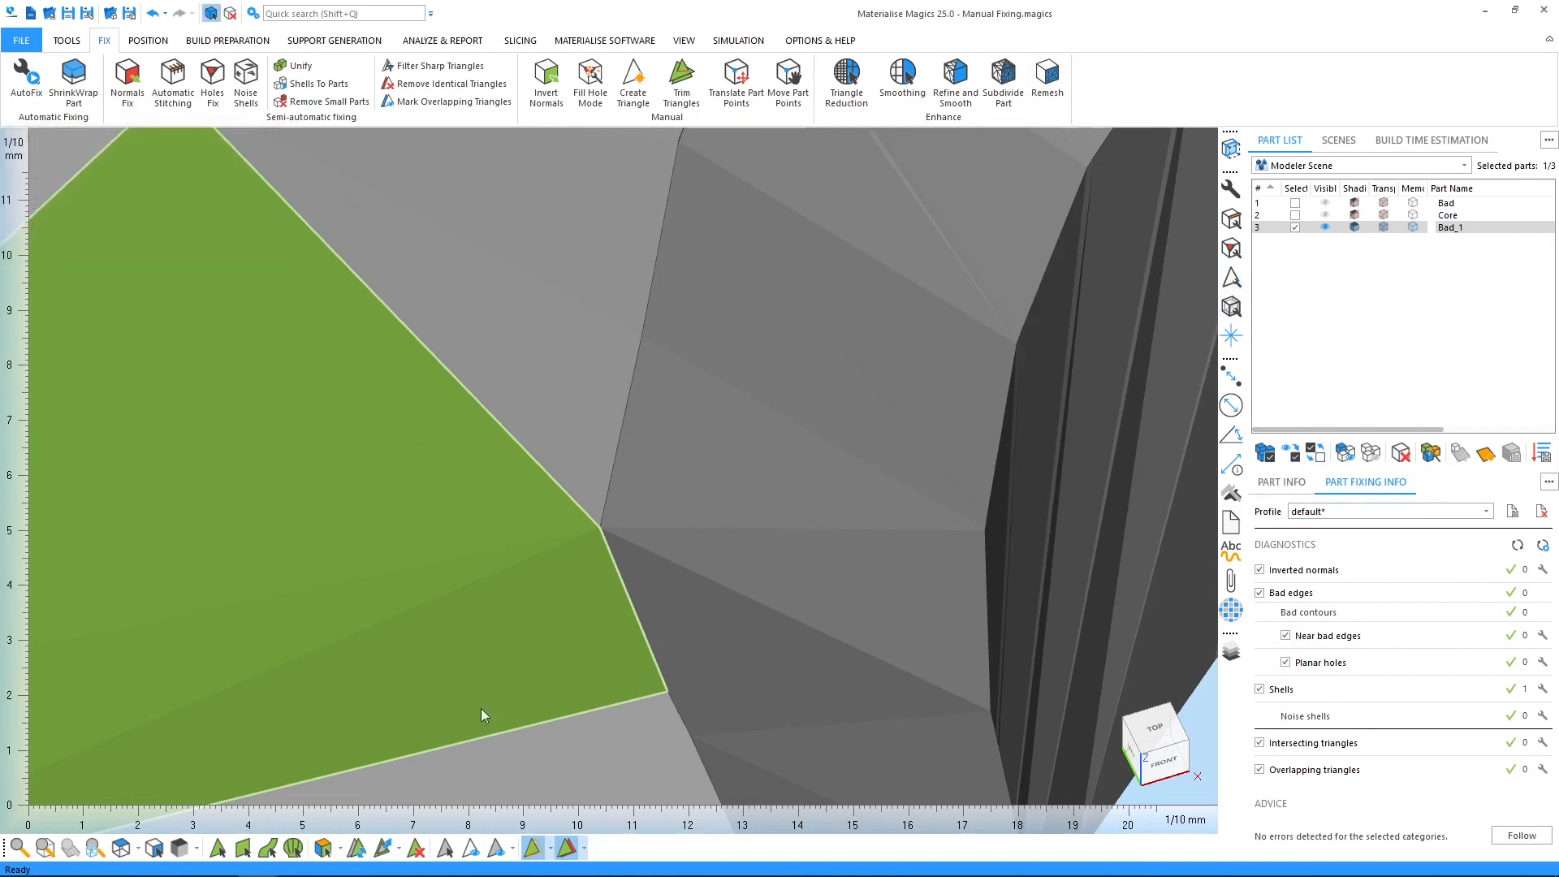
{"action": "left_click", "coordinate": [444, 848]}
{"action": "scroll", "coordinate": [519, 548], "scroll_direction": "down", "scroll_amount": 5}
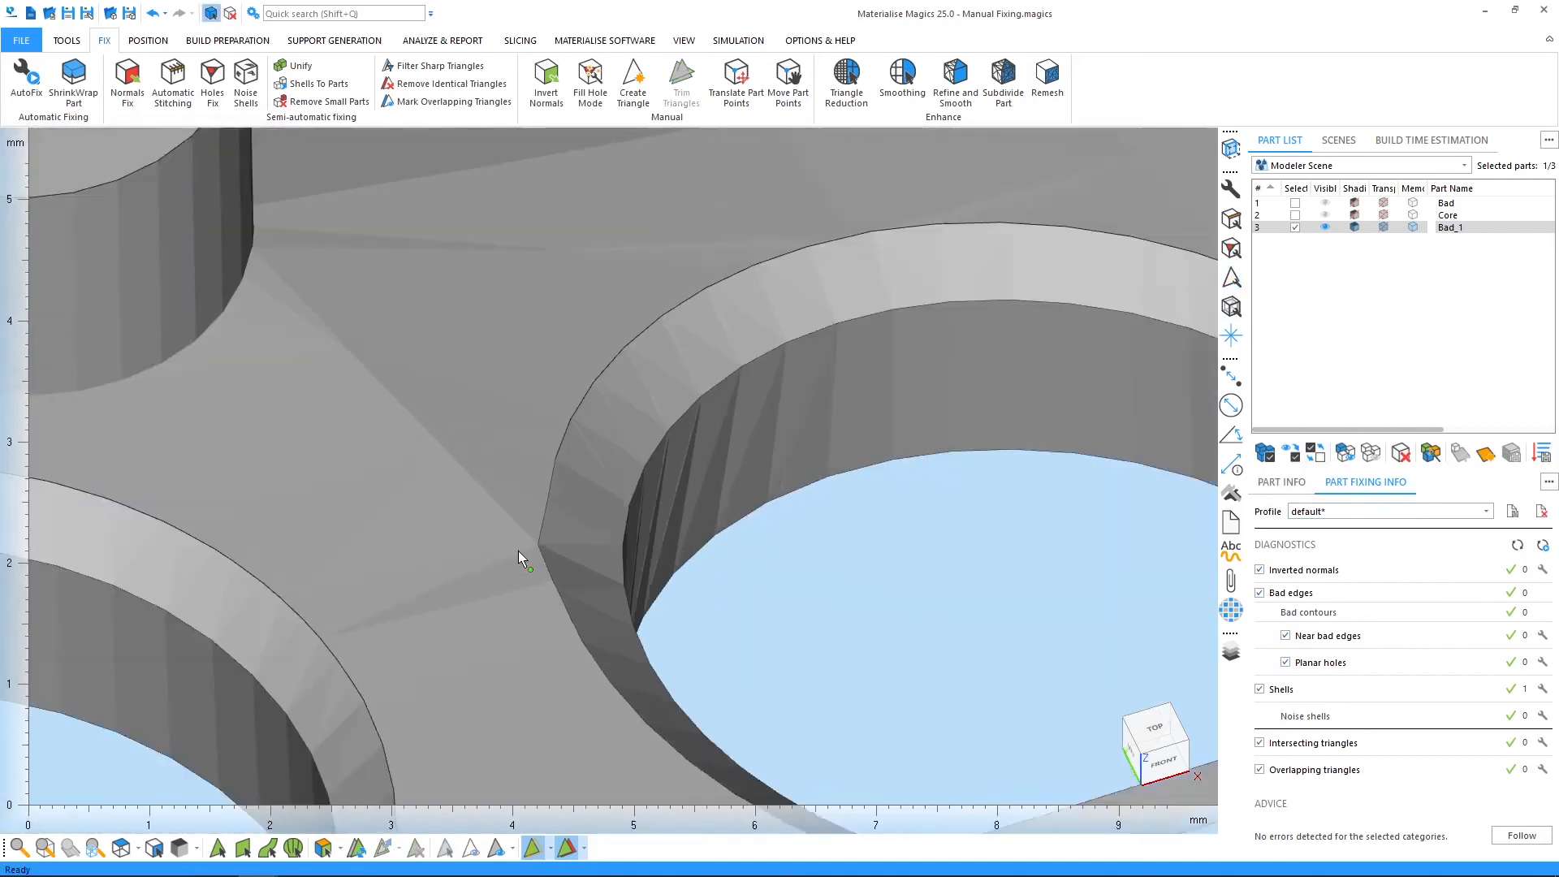
{"action": "scroll", "coordinate": [519, 549], "scroll_direction": "down", "scroll_amount": 8}
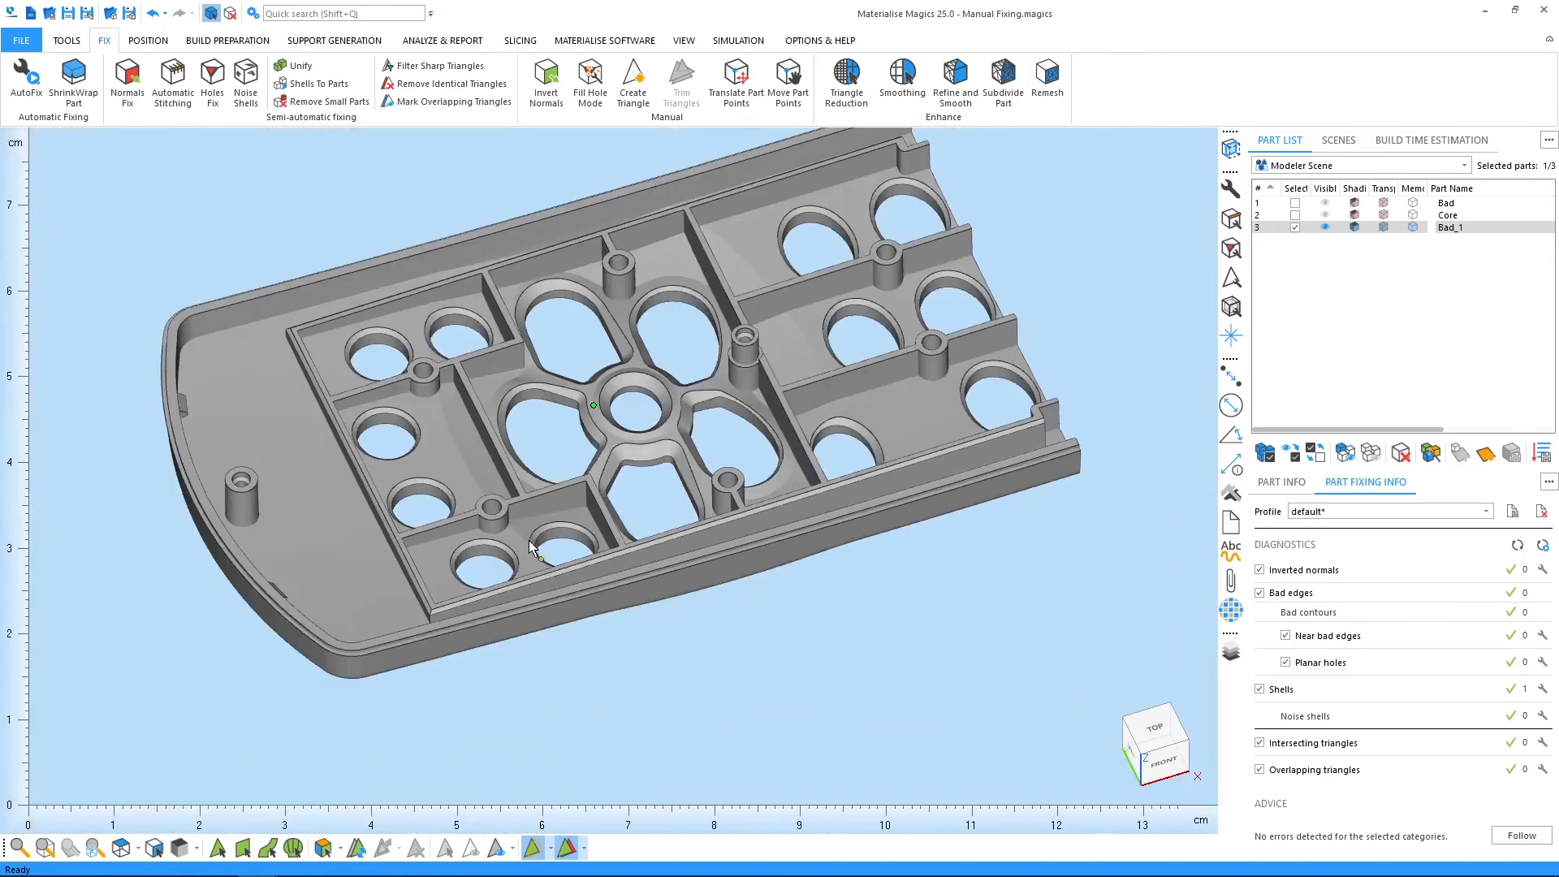
{"action": "middle_click_drag", "start_coordinate": [539, 484], "coordinate": [570, 541]}
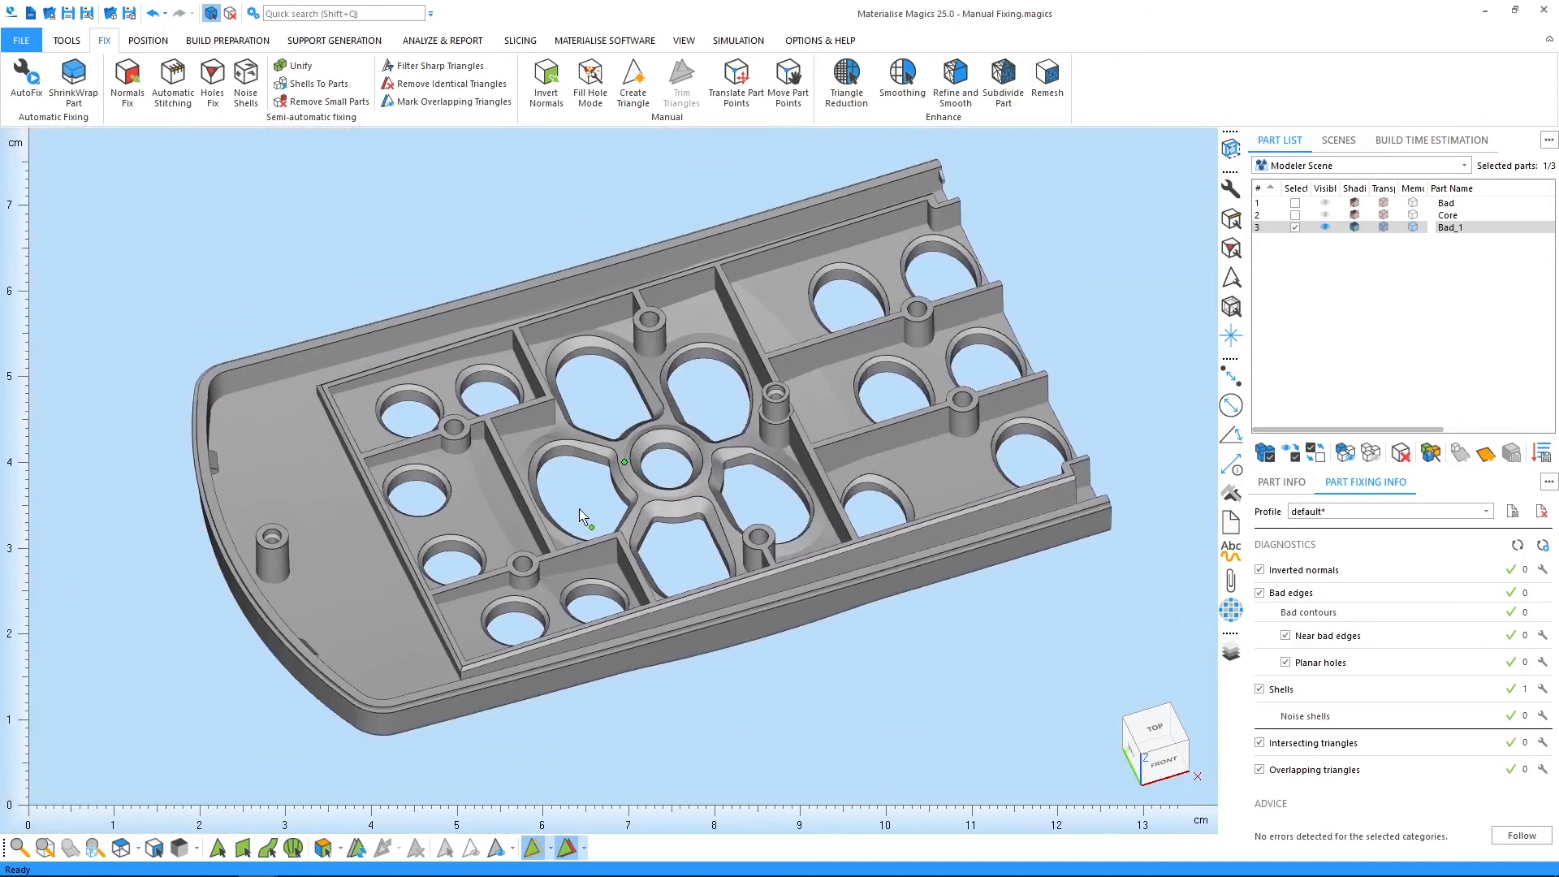